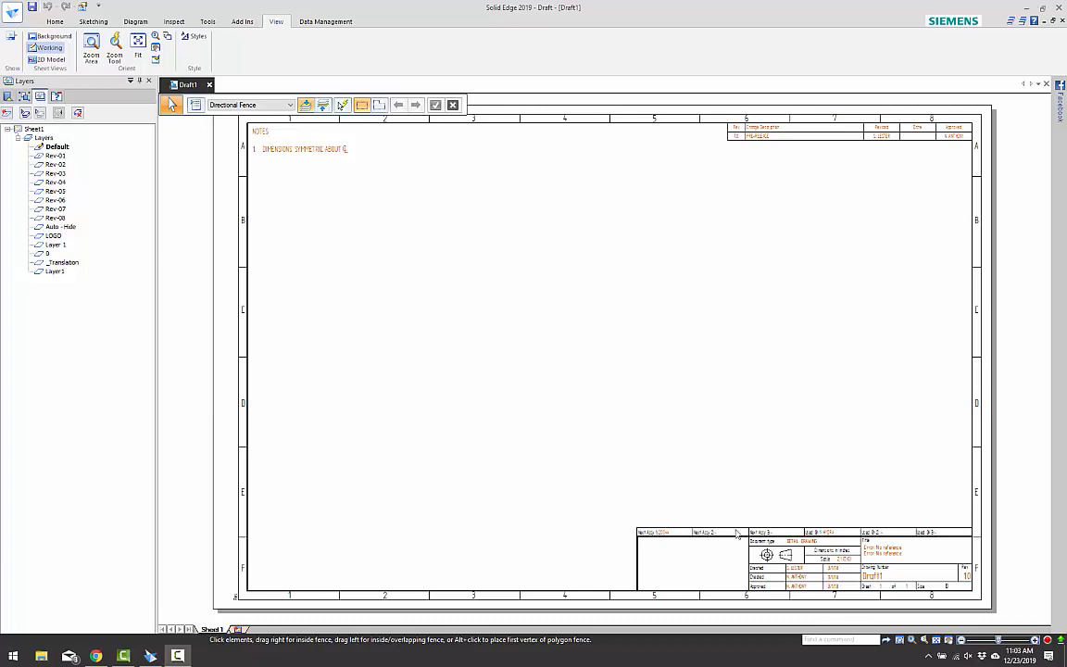
click(638, 339)
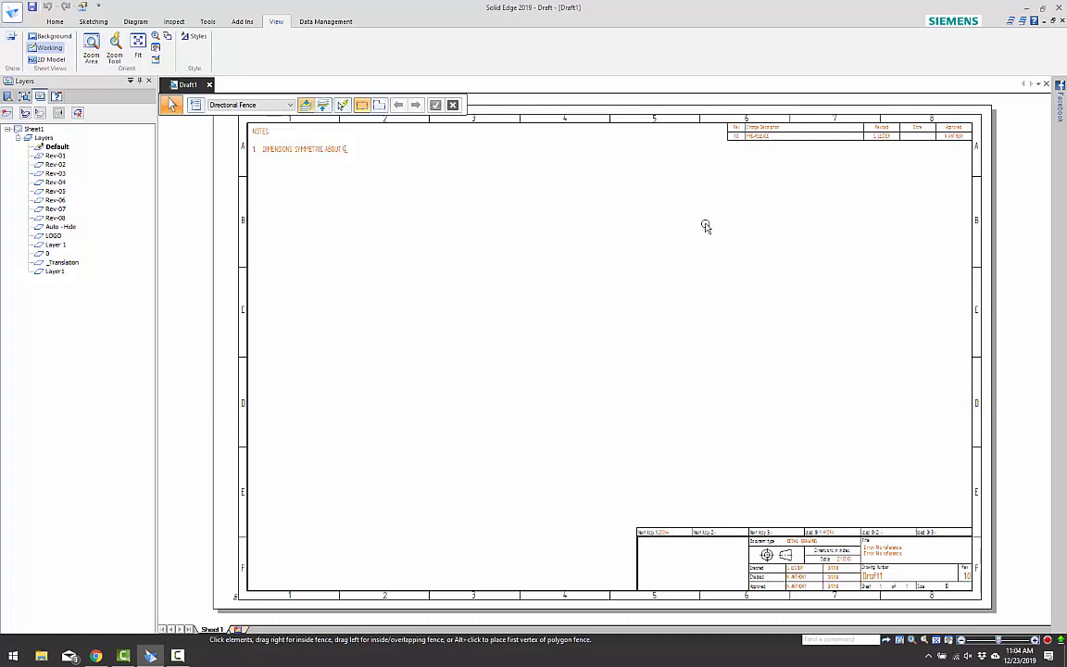
click(754, 137)
click(762, 250)
- Set the custom file property Doc. Type to WELDMENT DRAWING and apply the changed properties to the draft
click(306, 22)
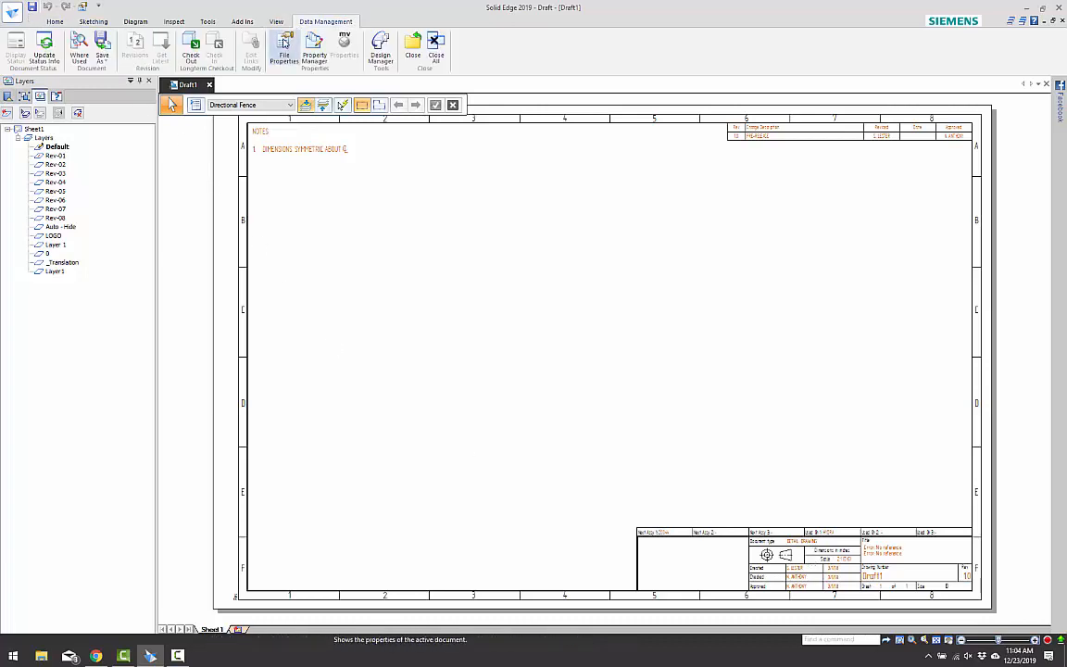
click(281, 46)
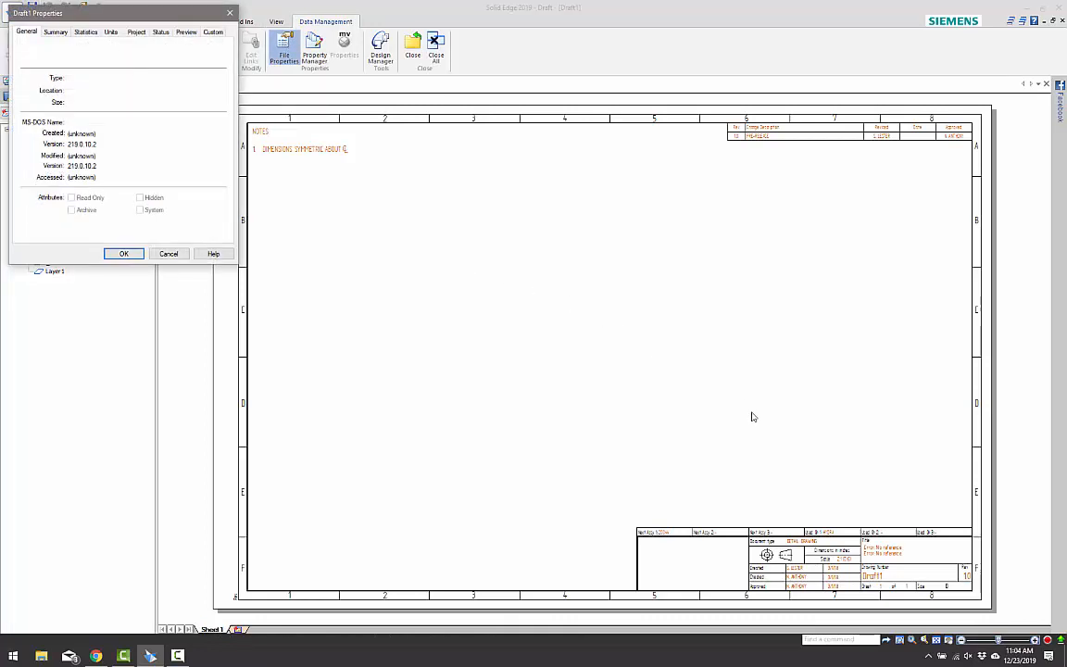
click(214, 32)
scroll(204, 176, down, 2)
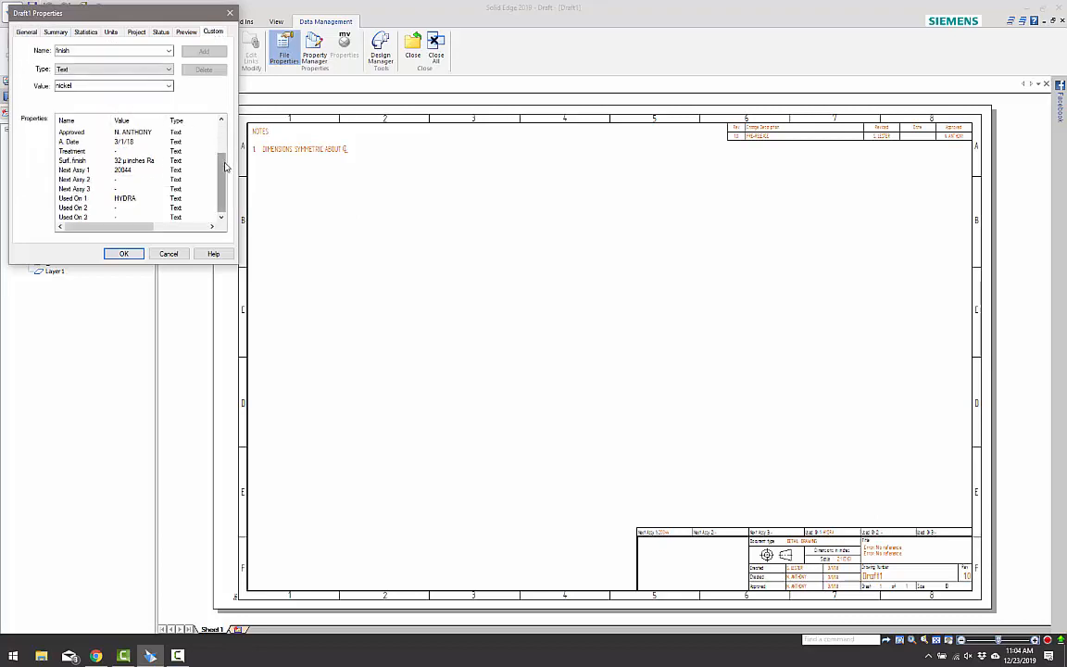
scroll(202, 158, up, 2)
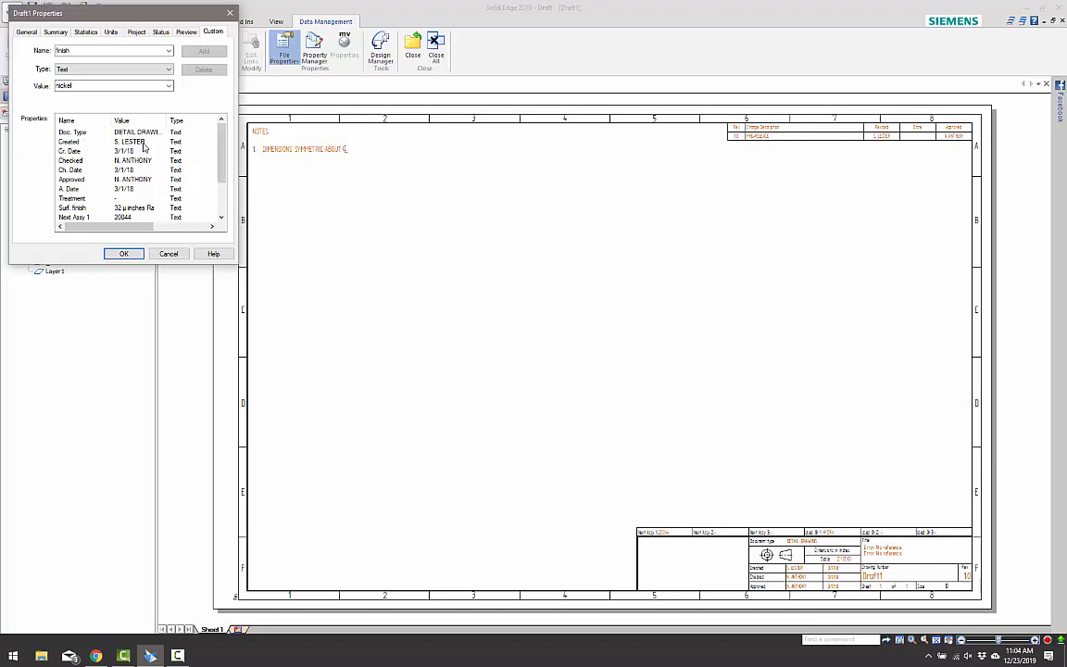
click(68, 131)
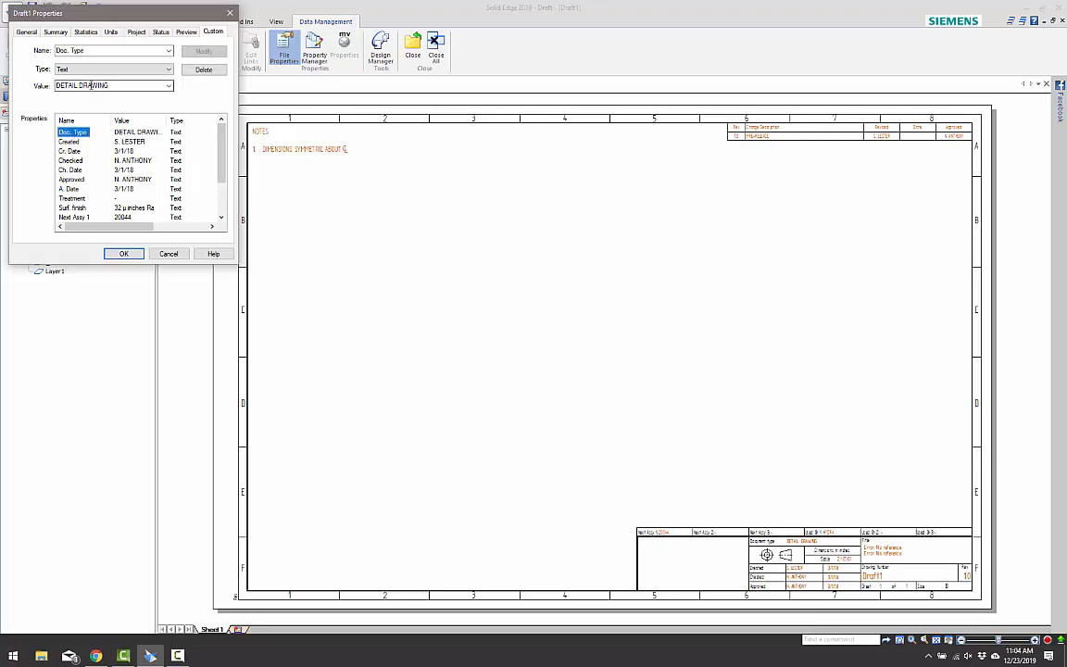
drag(112, 86, 33, 89)
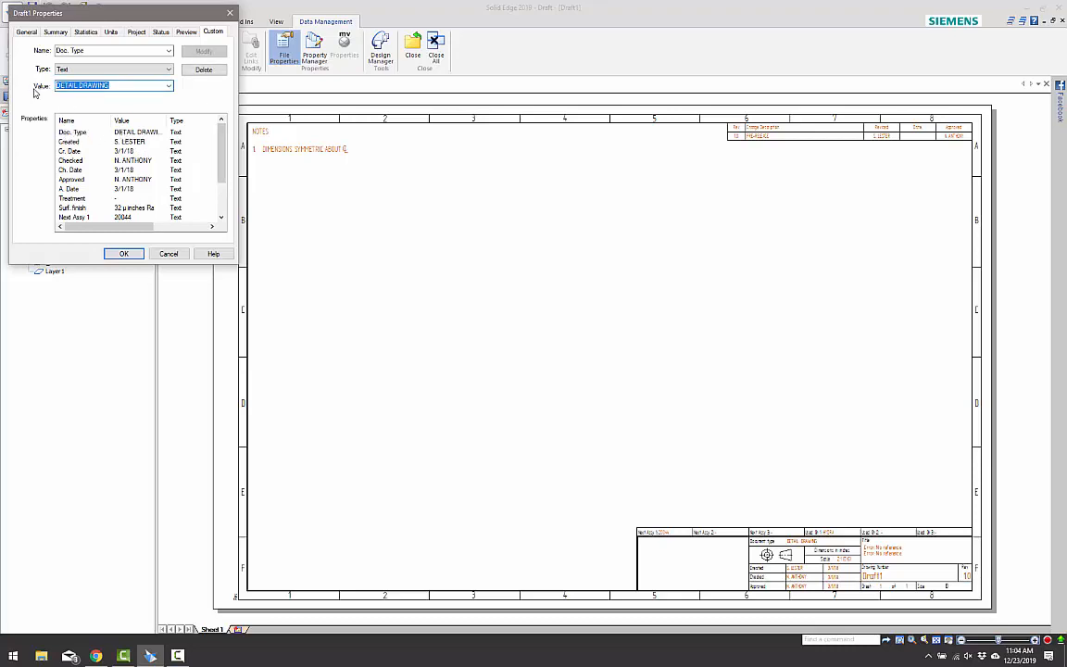
key(Caps_Lock)
text(WELDMENT D)
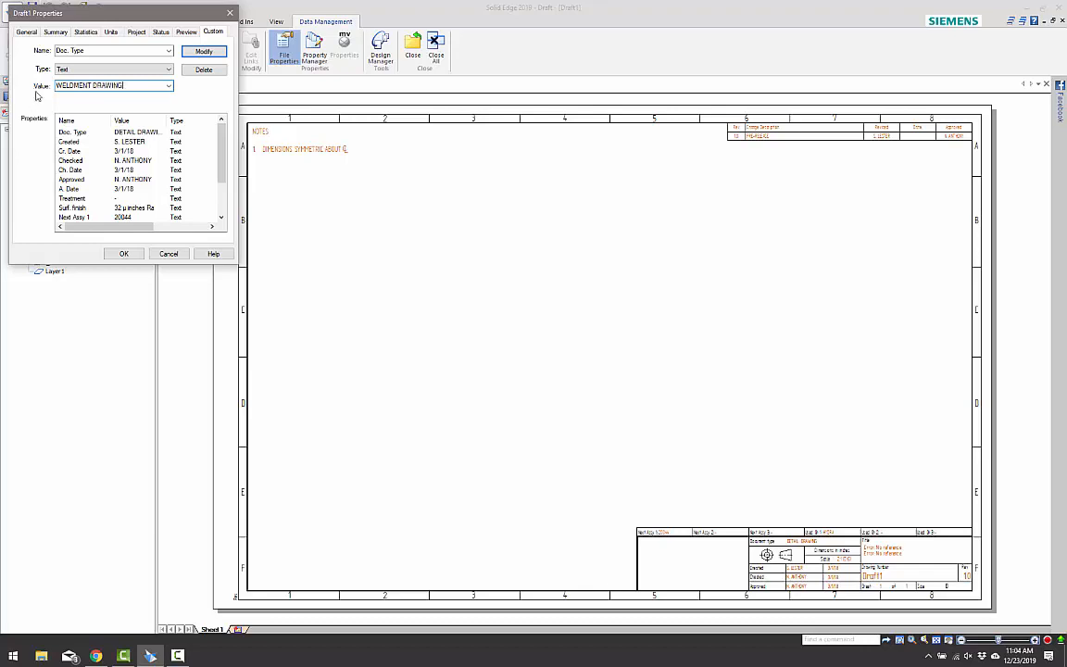
key(Return)
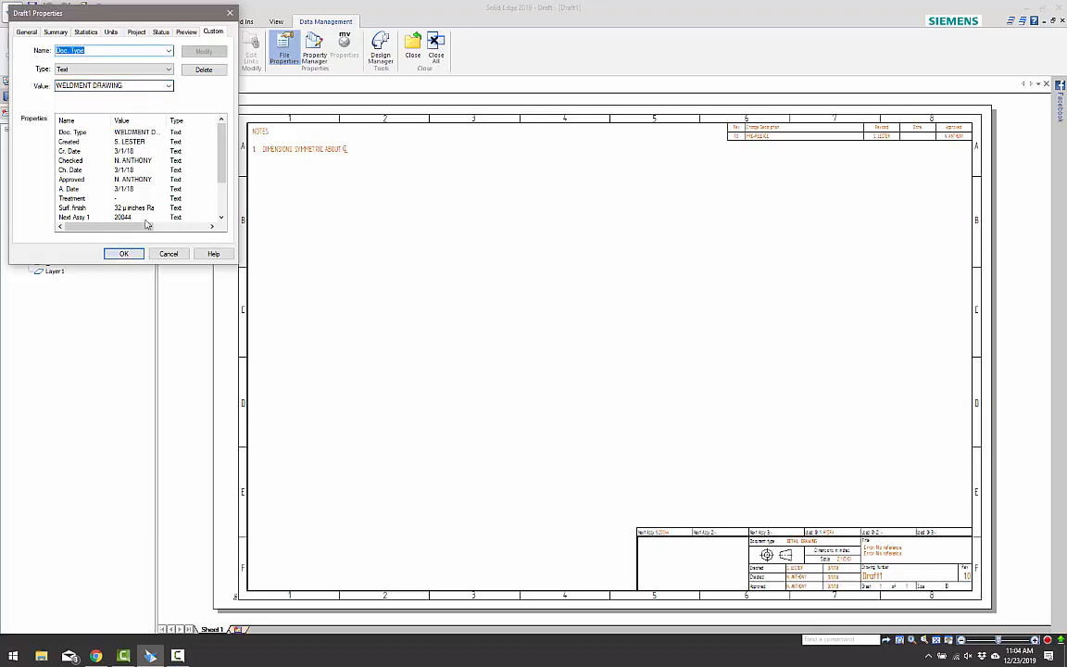
click(124, 254)
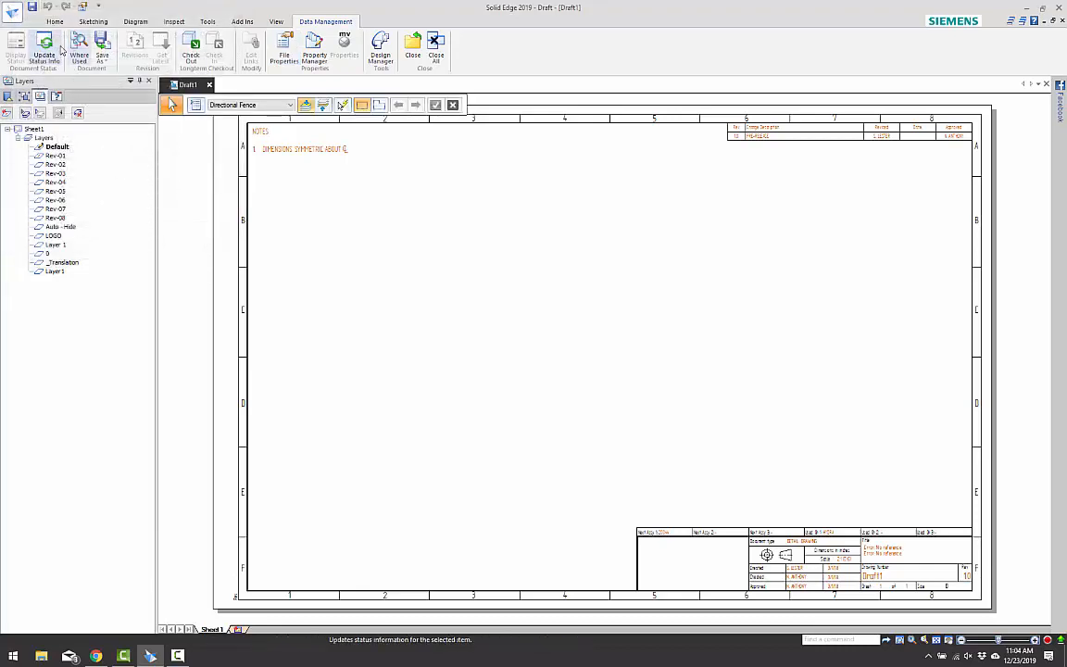
- Update all property text fields on the drawing and check the document type in the title block
click(57, 23)
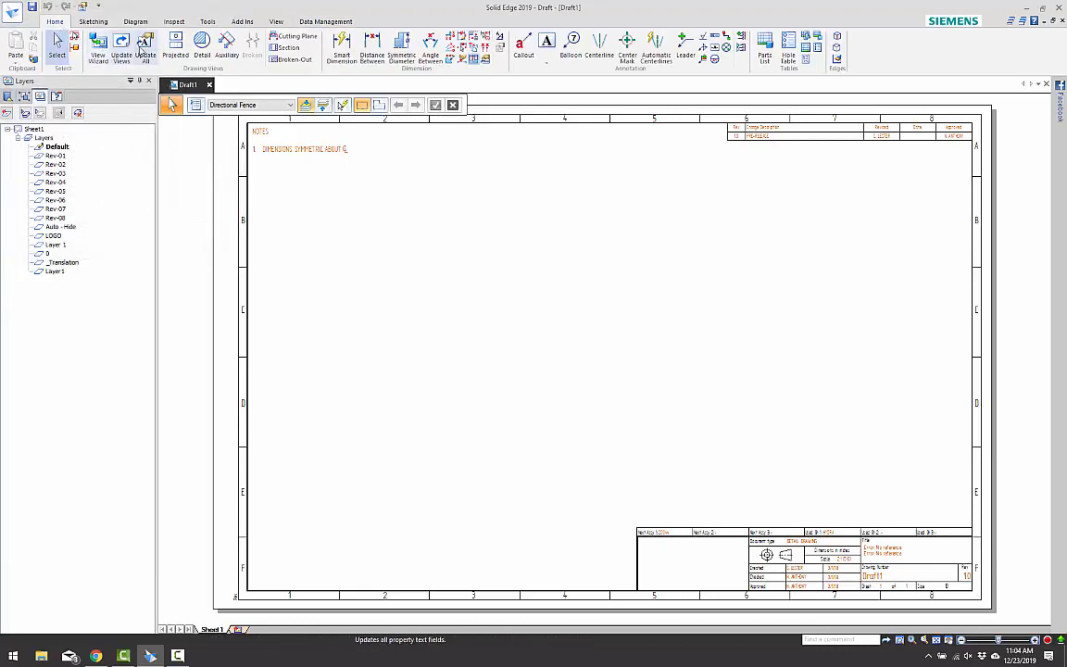
click(146, 48)
scroll(745, 470, up, 5)
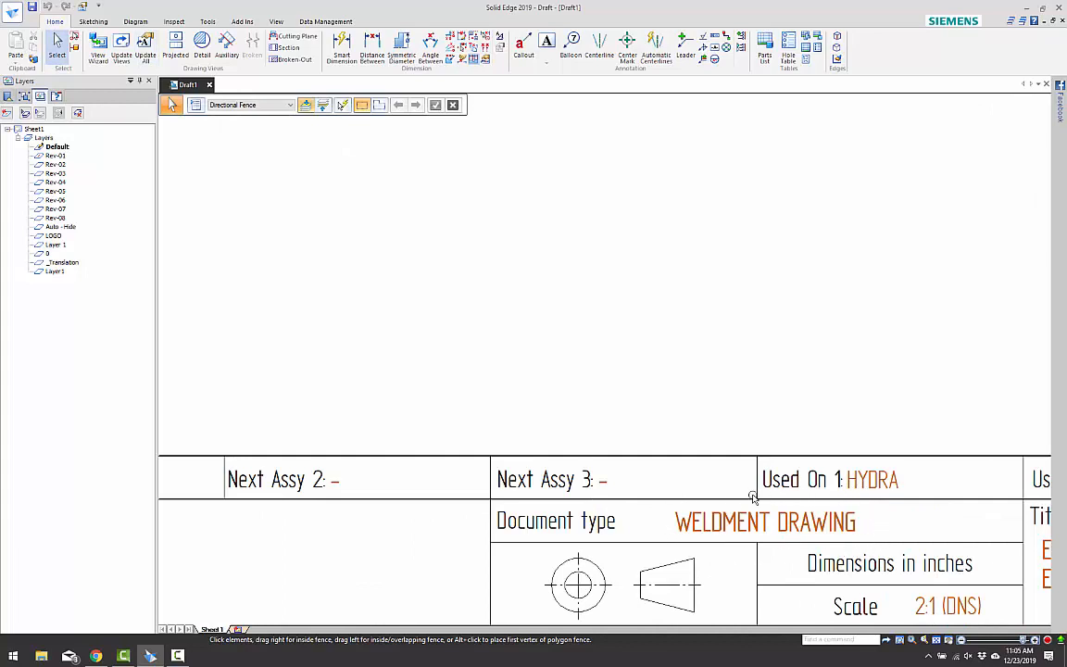
scroll(743, 465, down, 4)
scroll(743, 464, down, 2)
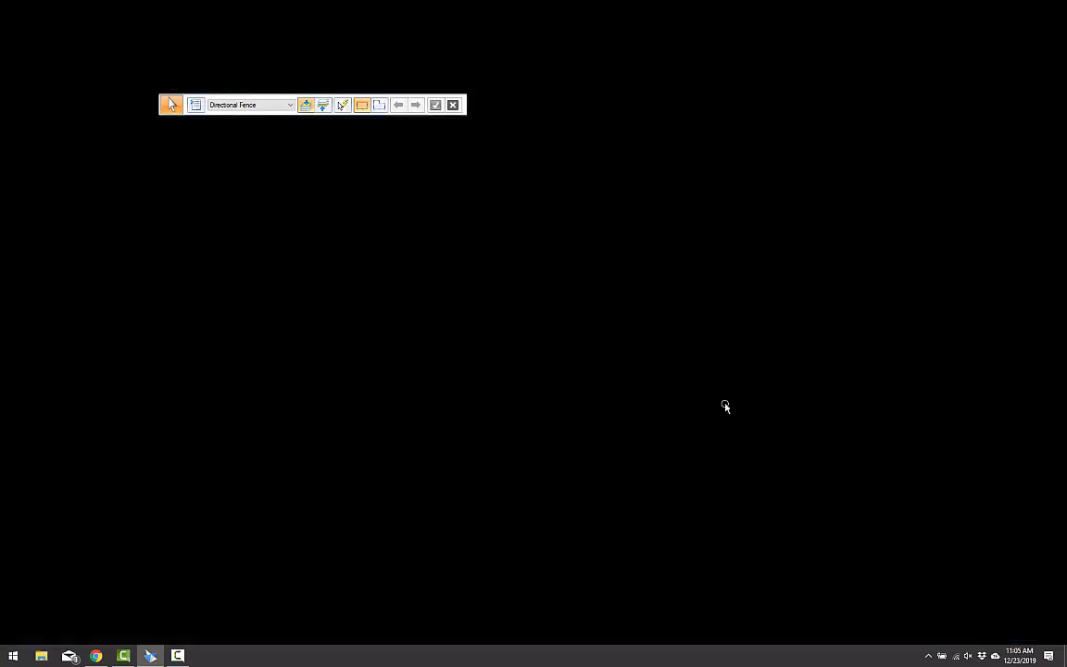
scroll(693, 454, down, 1)
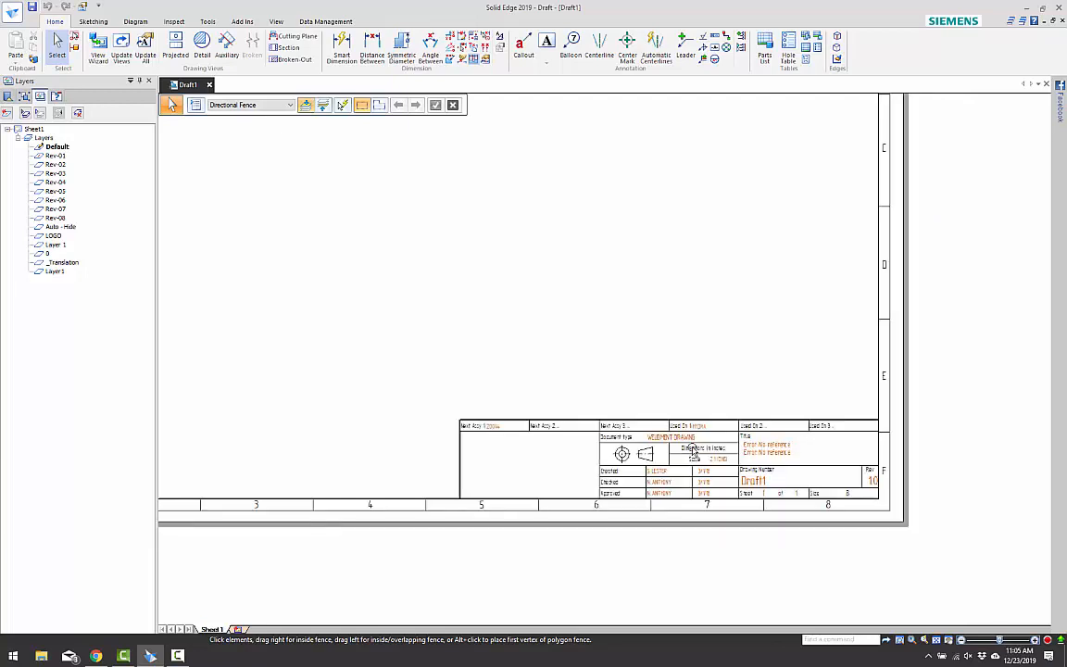
scroll(694, 451, down, 2)
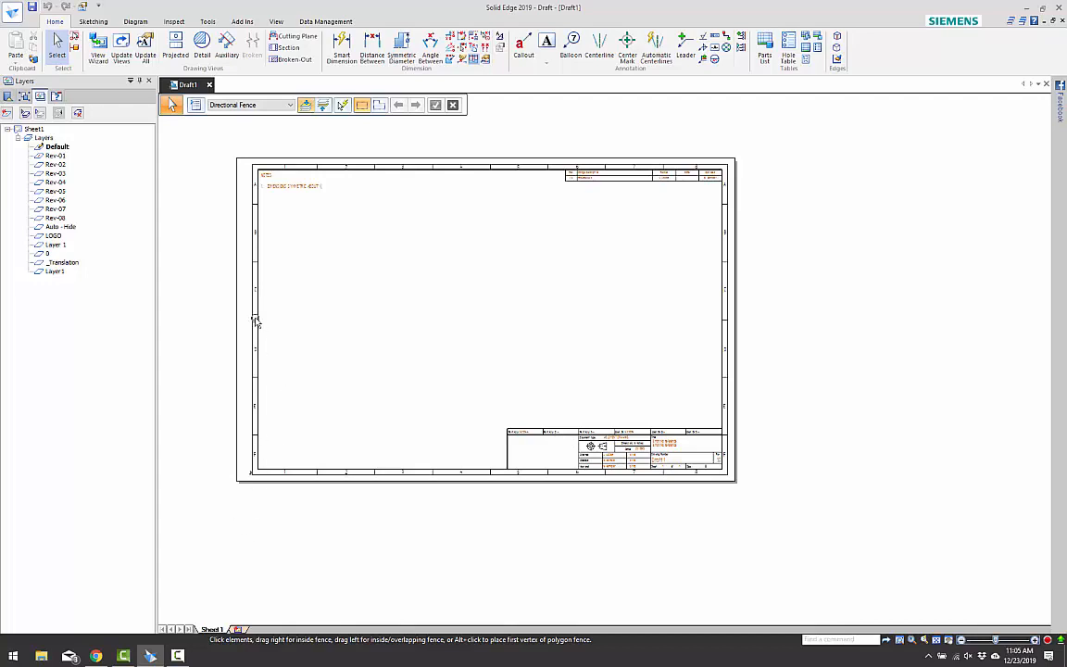
- Open the sheet setup of Sheet1 and review its available background sheets, sheet name, size and scale settings
right_click(214, 631)
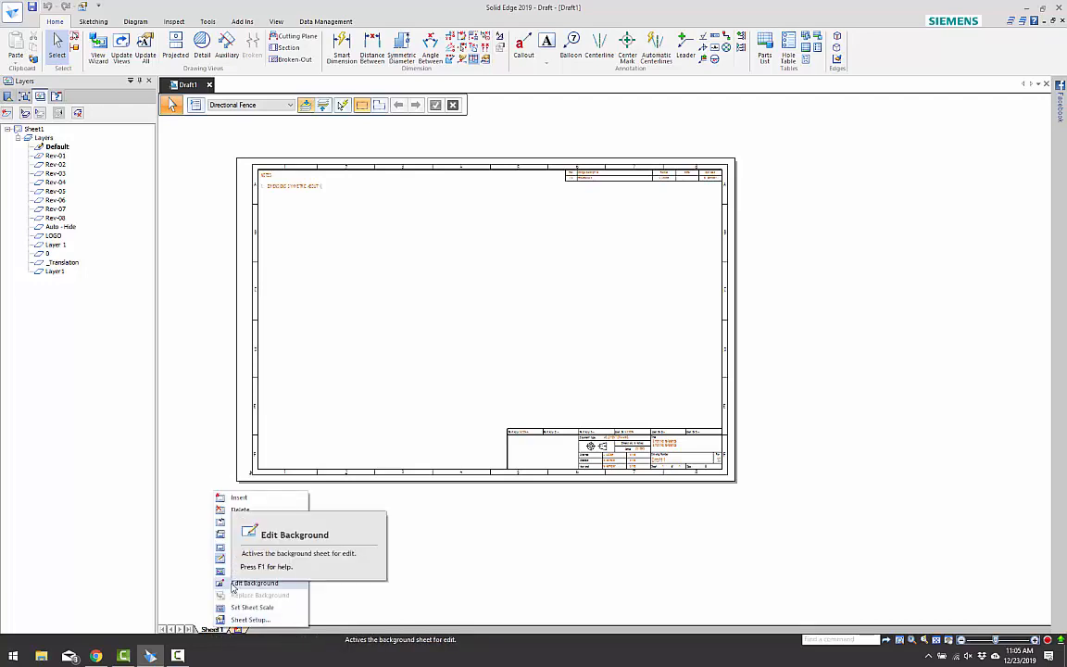
click(250, 619)
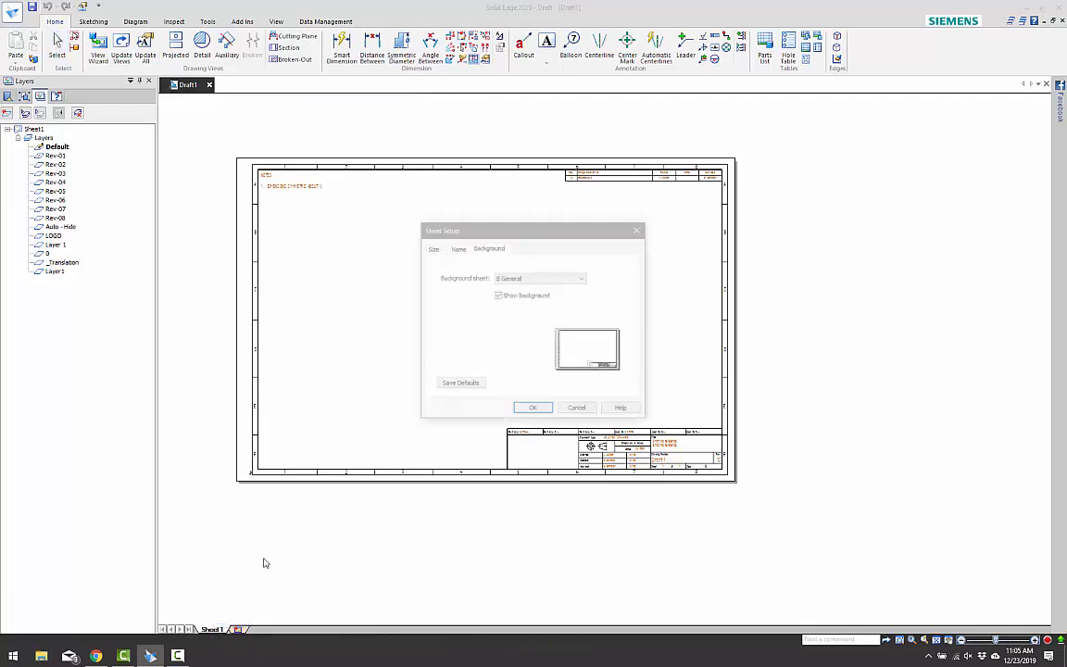
drag(489, 231, 229, 205)
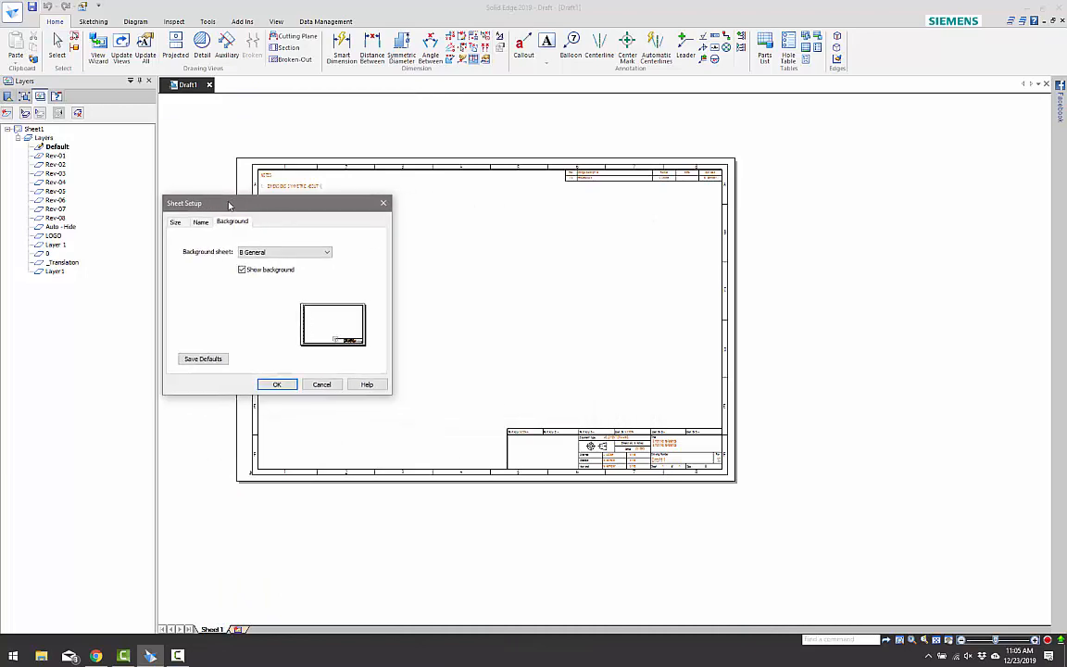
click(257, 252)
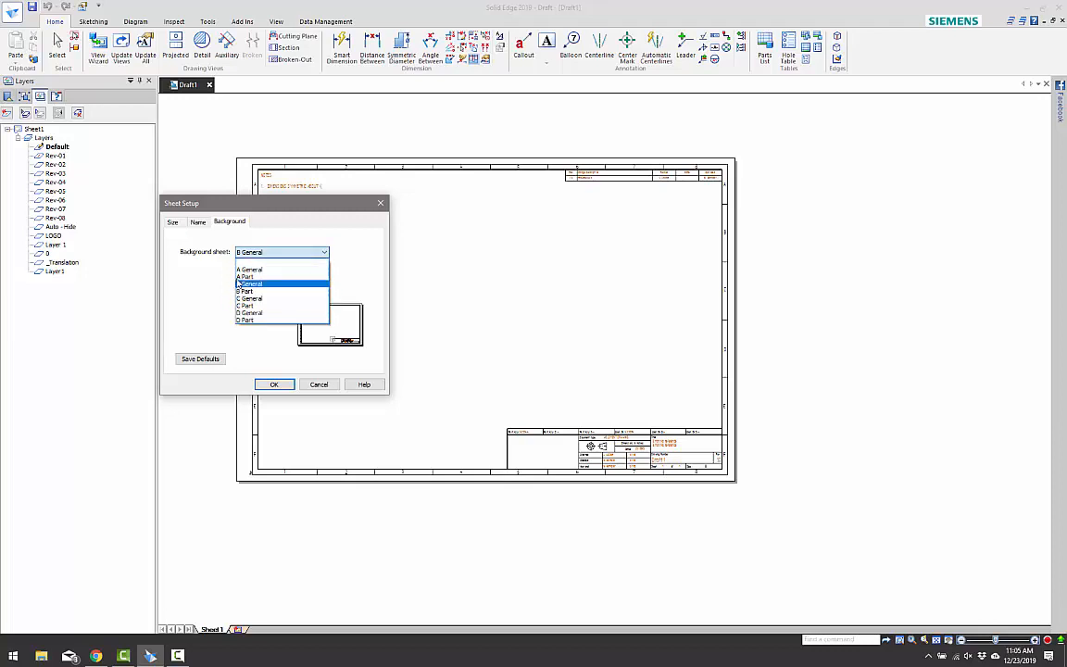
click(198, 291)
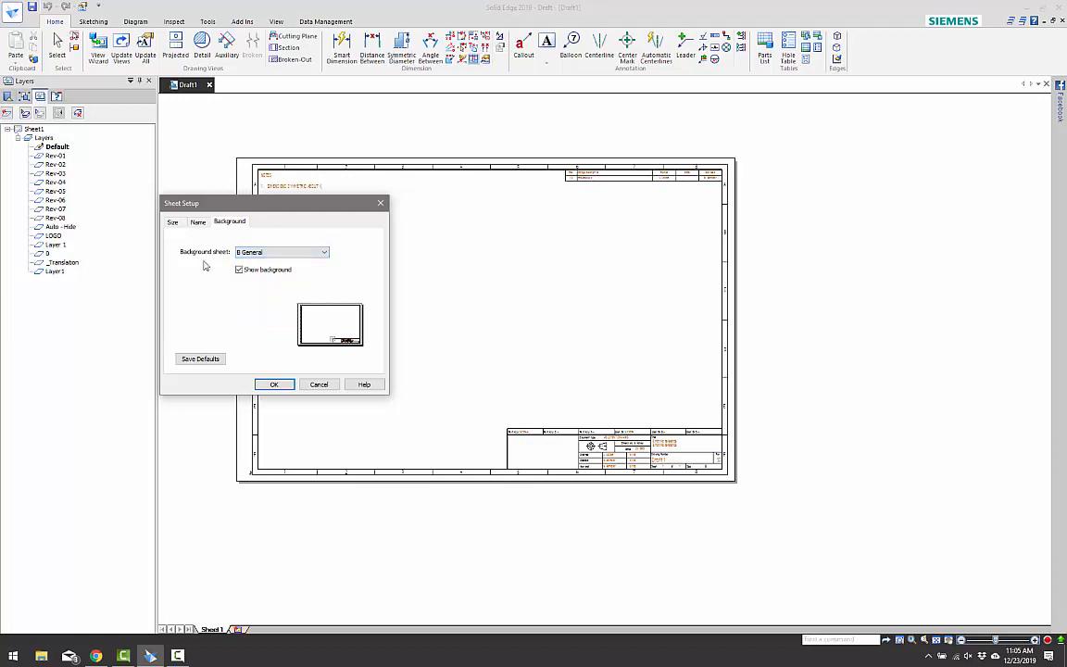
click(196, 223)
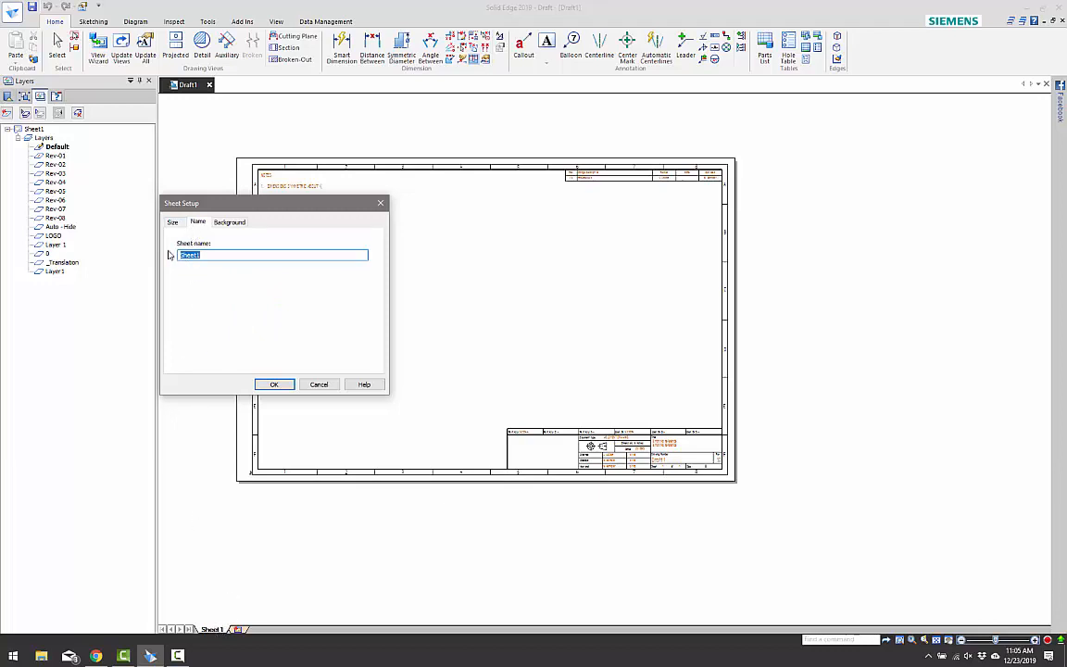
click(173, 222)
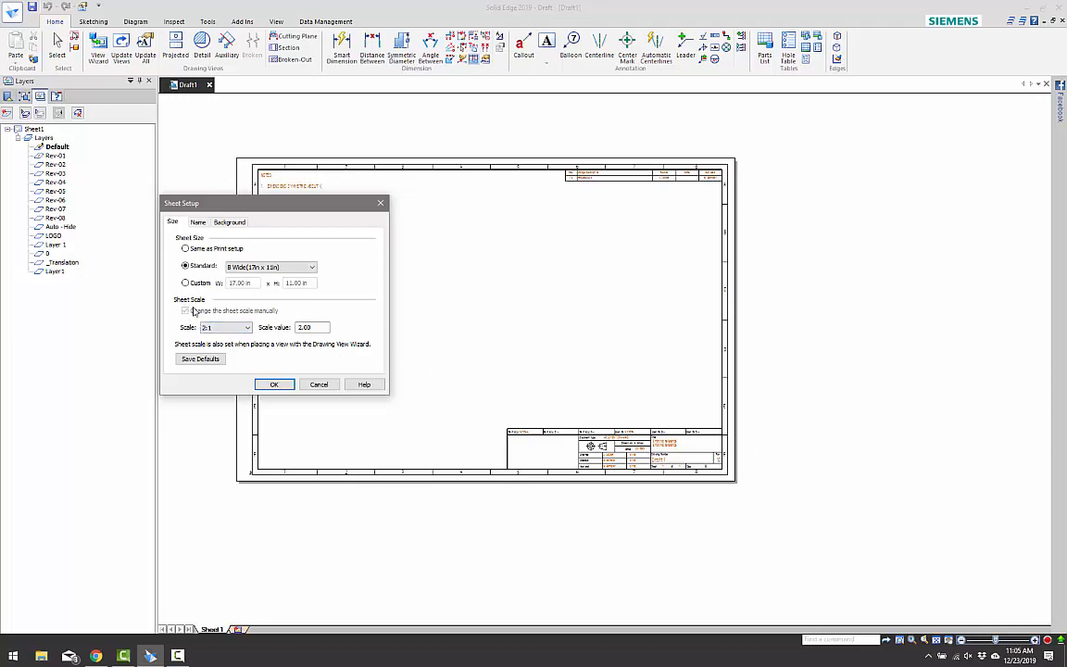
click(324, 387)
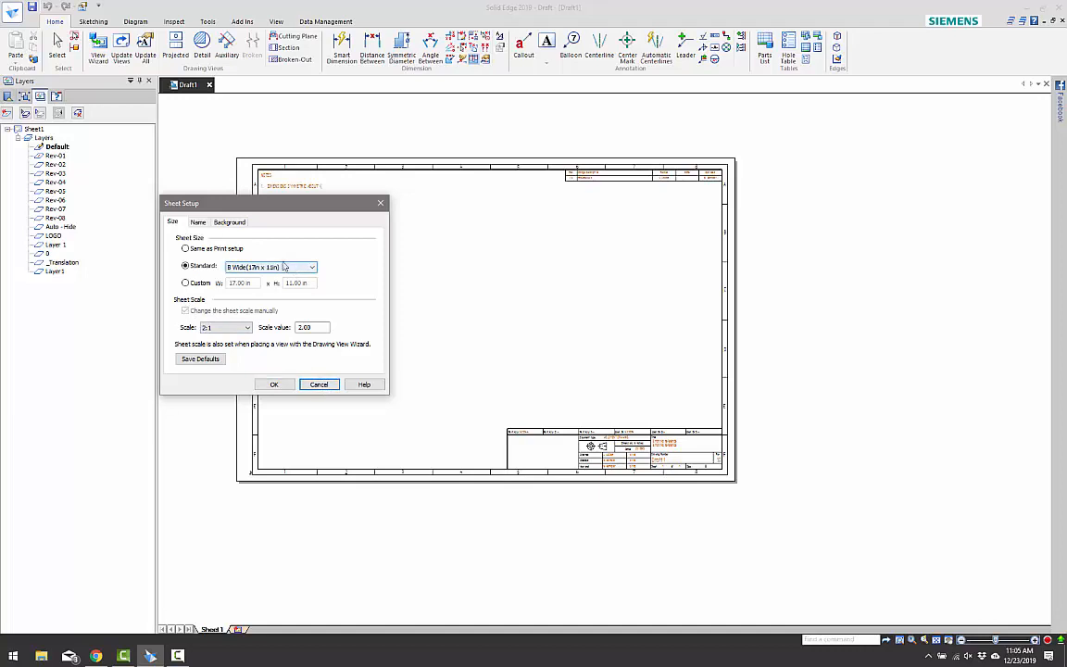
- Replace the background of Sheet1 with the B Part background sheet and inspect the resulting title block
click(230, 222)
click(268, 252)
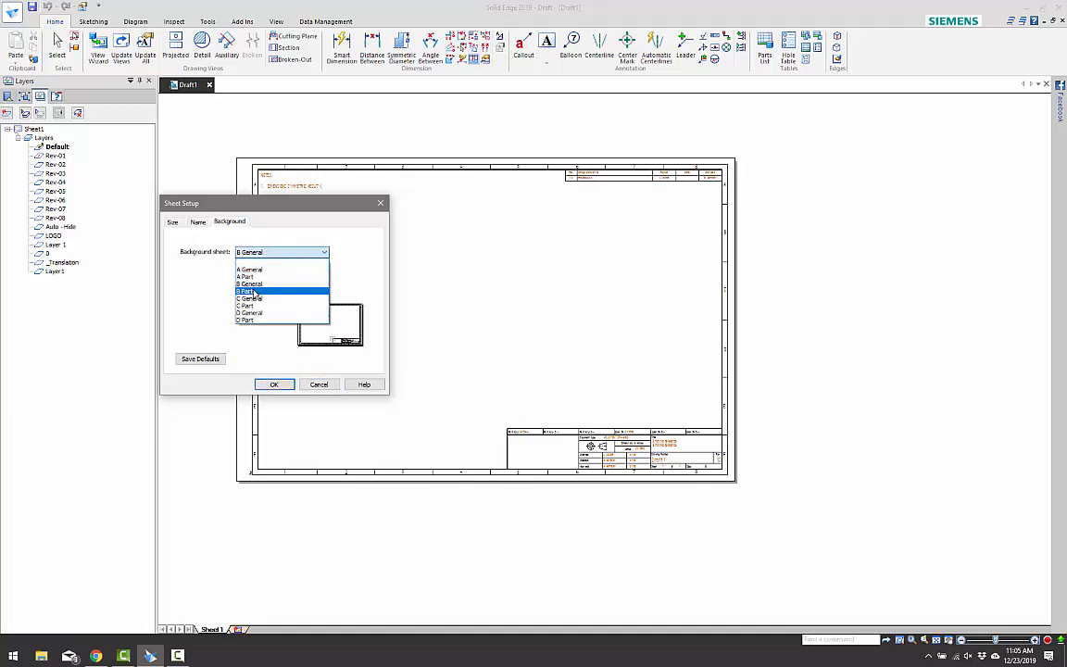
click(255, 292)
click(276, 385)
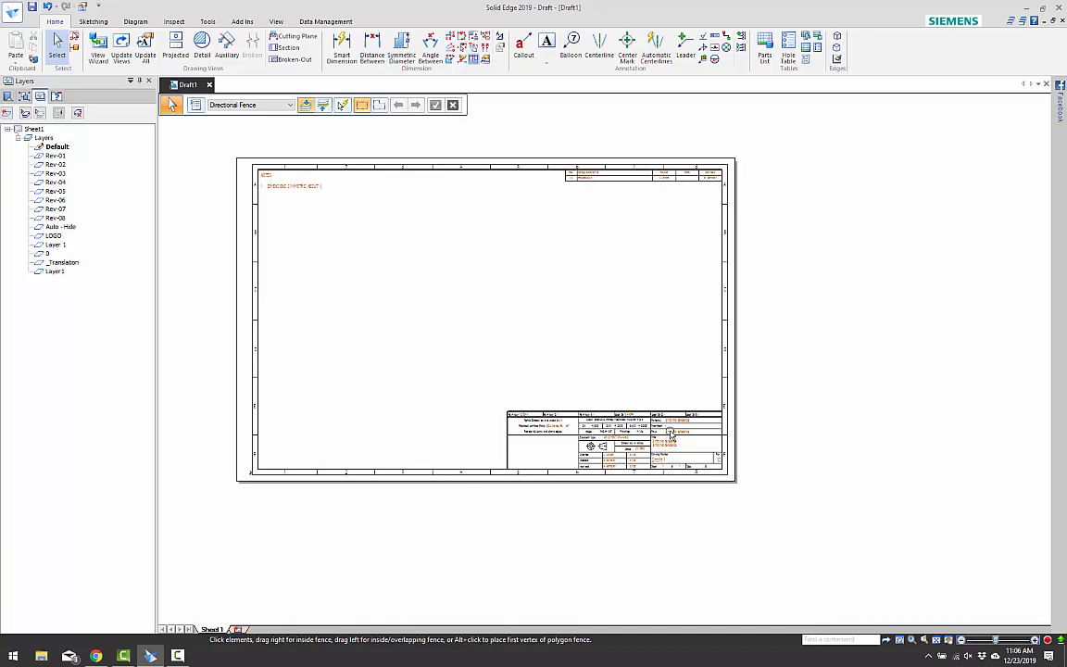
scroll(671, 433, up, 5)
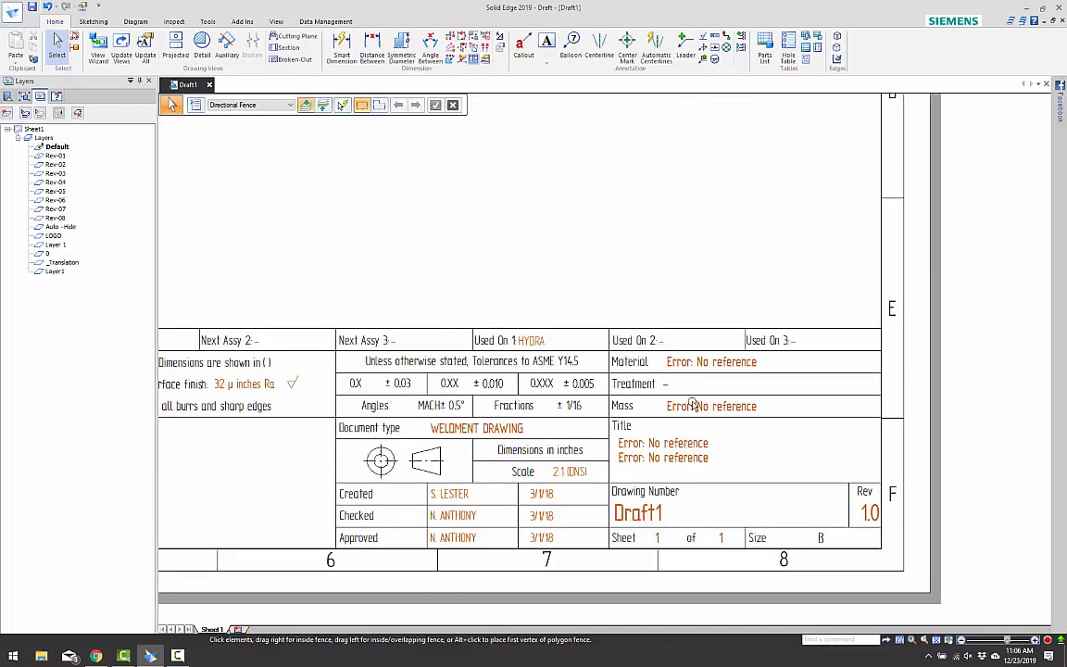
scroll(649, 447, down, 5)
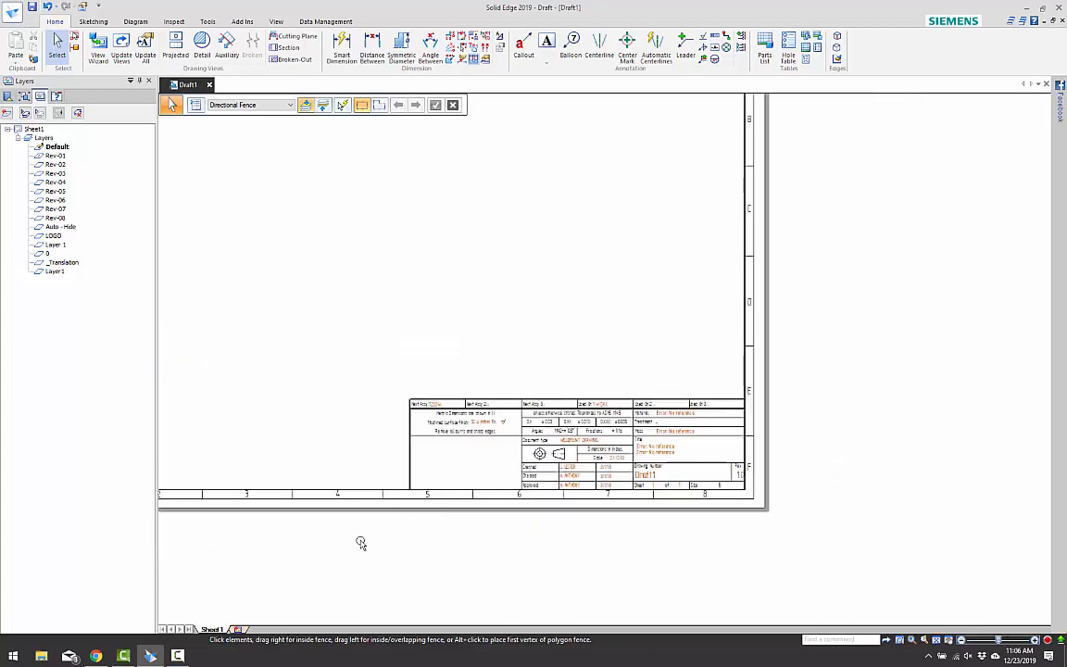
- Open the background sheet of Sheet1 for editing and examine its border and title block
right_click(228, 629)
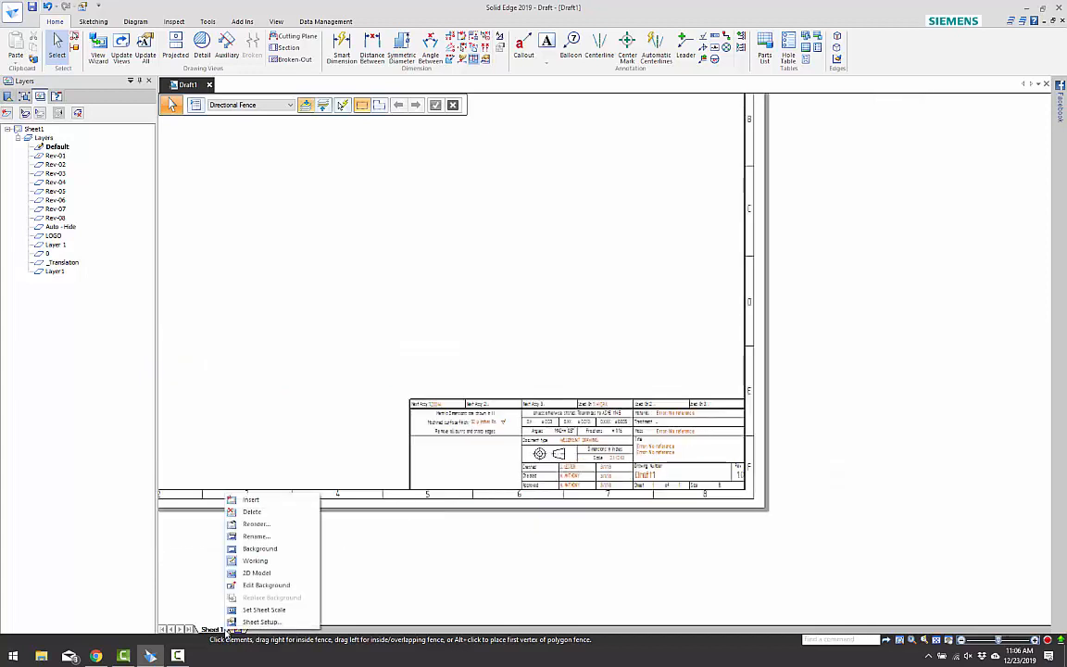
click(264, 585)
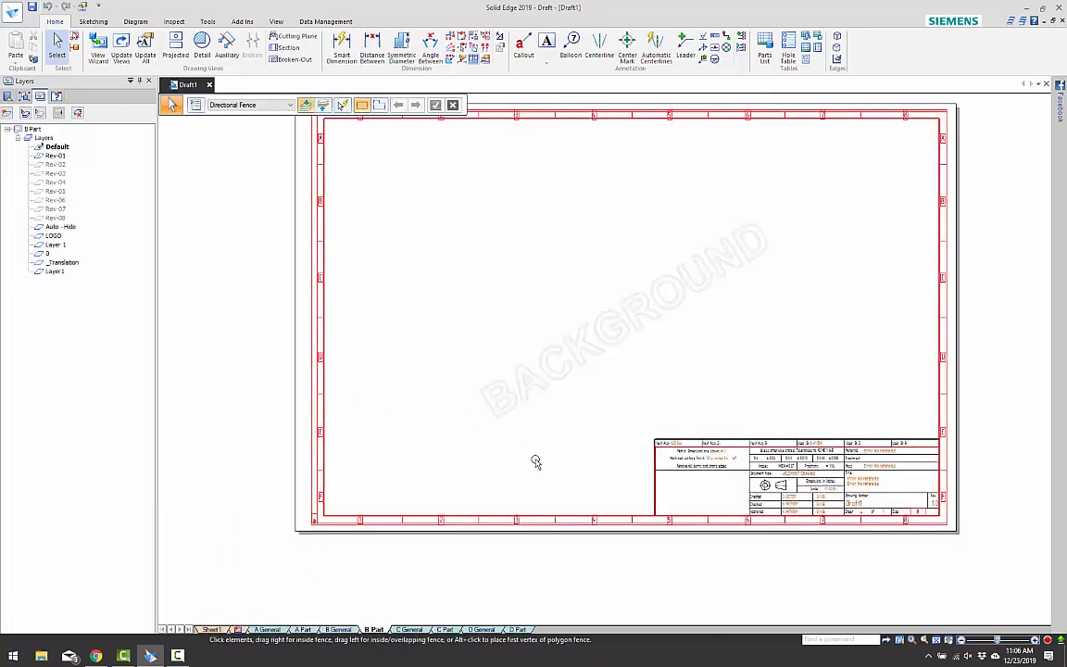
scroll(941, 513, up, 4)
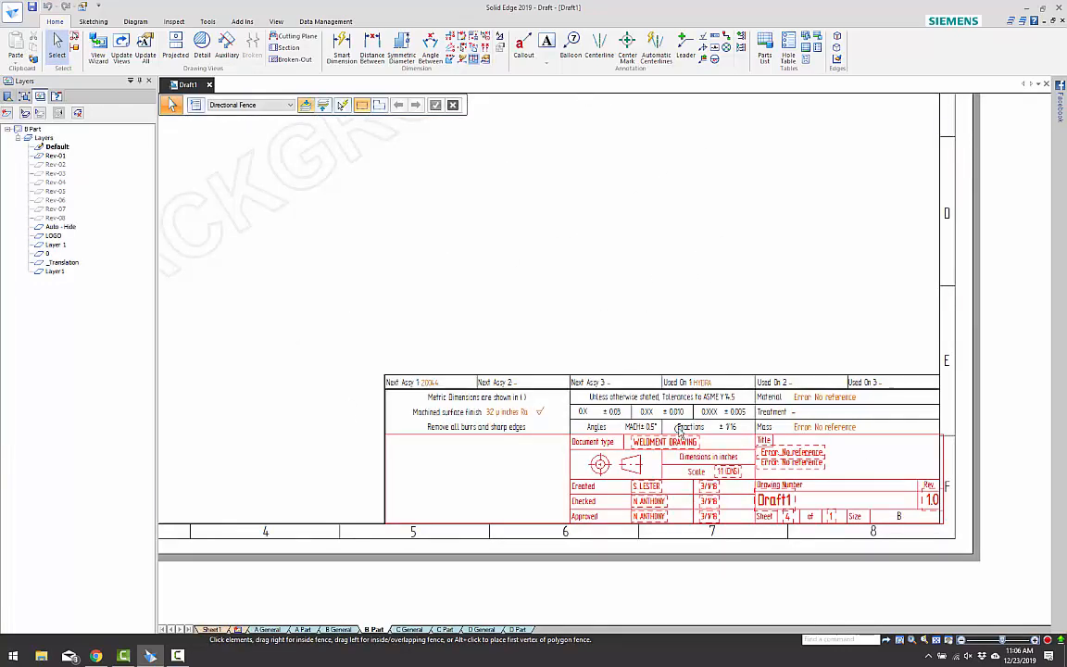
scroll(606, 389, down, 4)
middle_drag(644, 266, 678, 346)
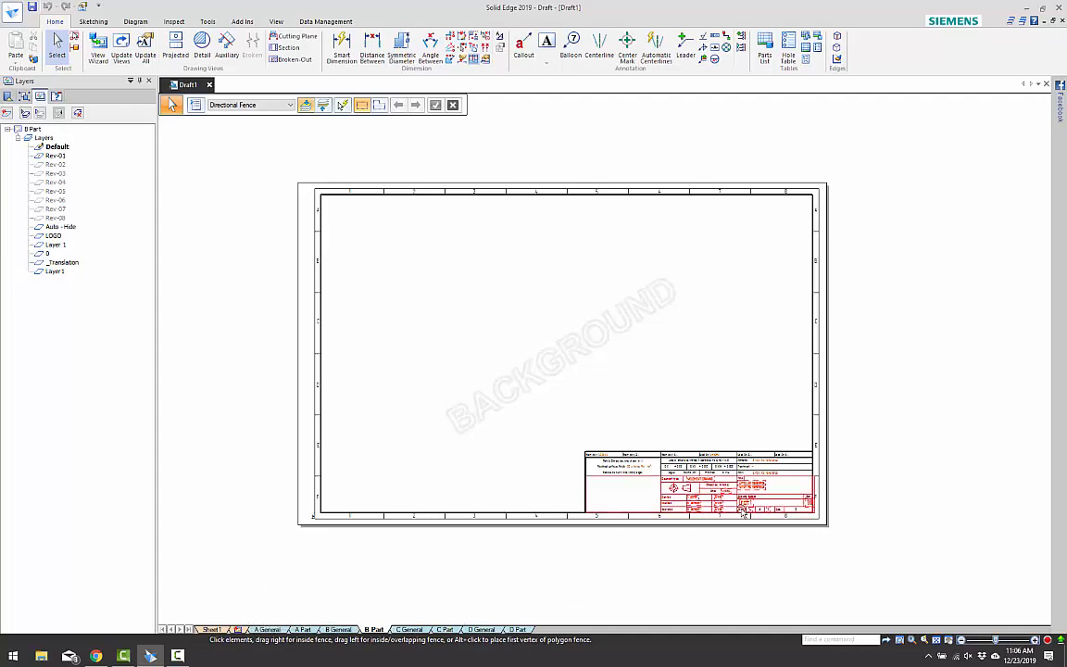
- Select the Title Block and the Properties table above it in turn to see which blocks form the title area
scroll(669, 463, up, 2)
scroll(711, 506, up, 1)
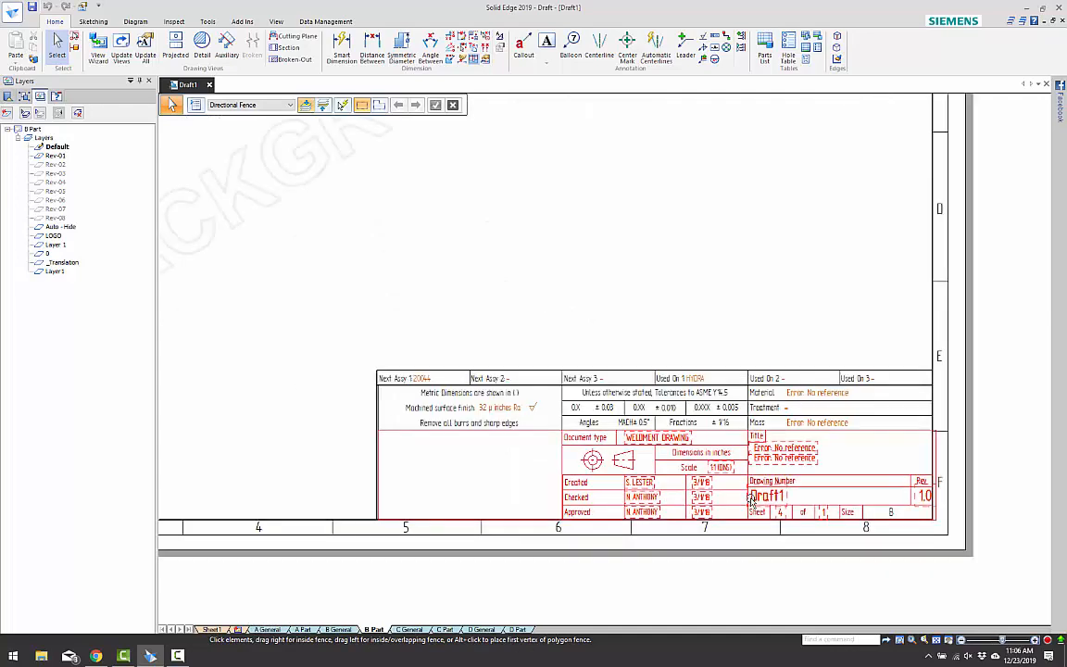
middle_drag(670, 465, 550, 493)
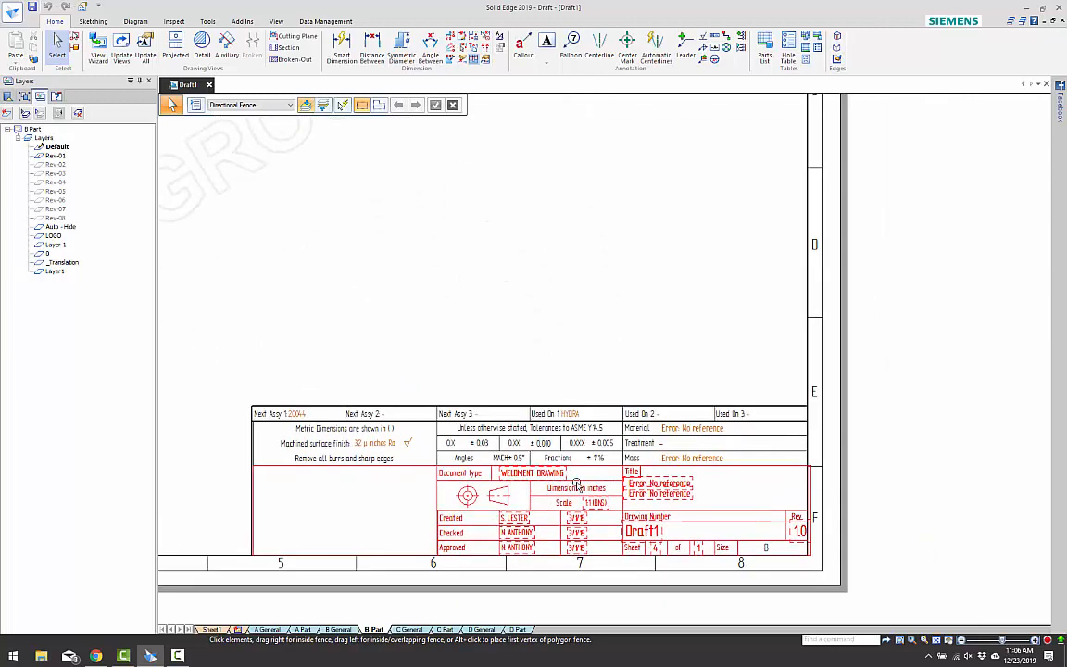
click(576, 486)
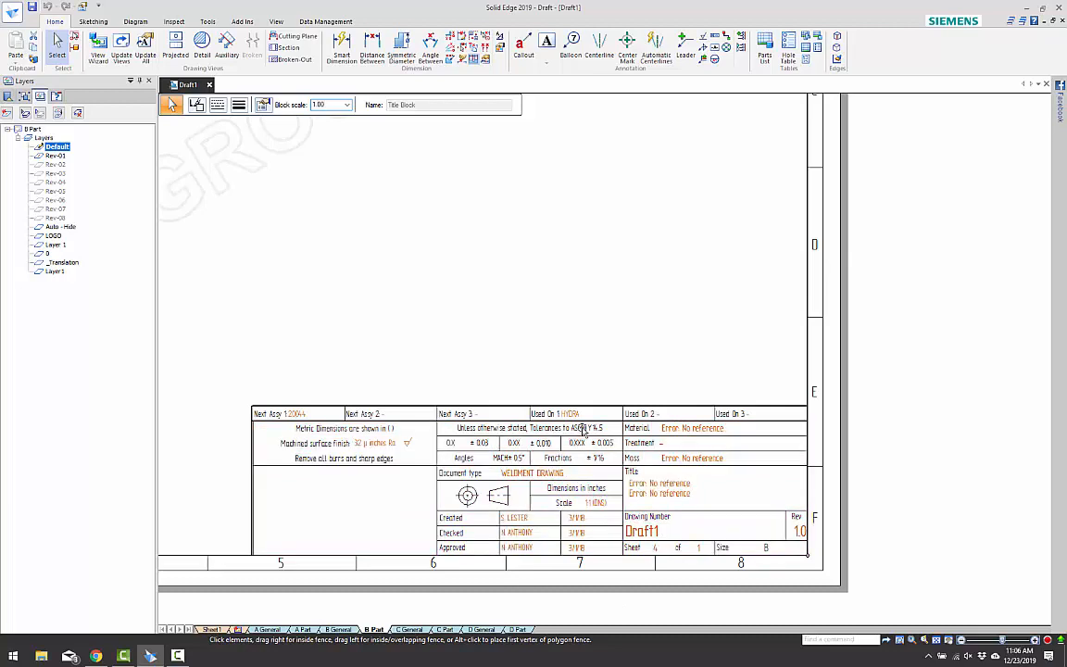
click(584, 412)
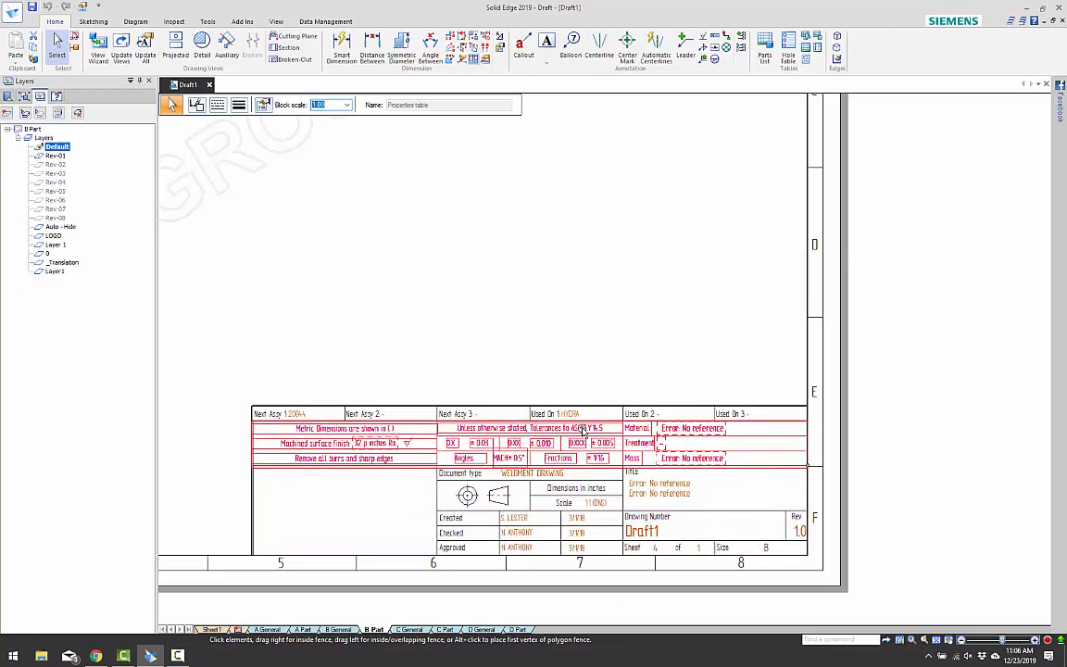
- Select the B Part background sheet's border to identify its block, and clear the selection
click(617, 309)
scroll(730, 343, down, 1)
scroll(730, 344, down, 2)
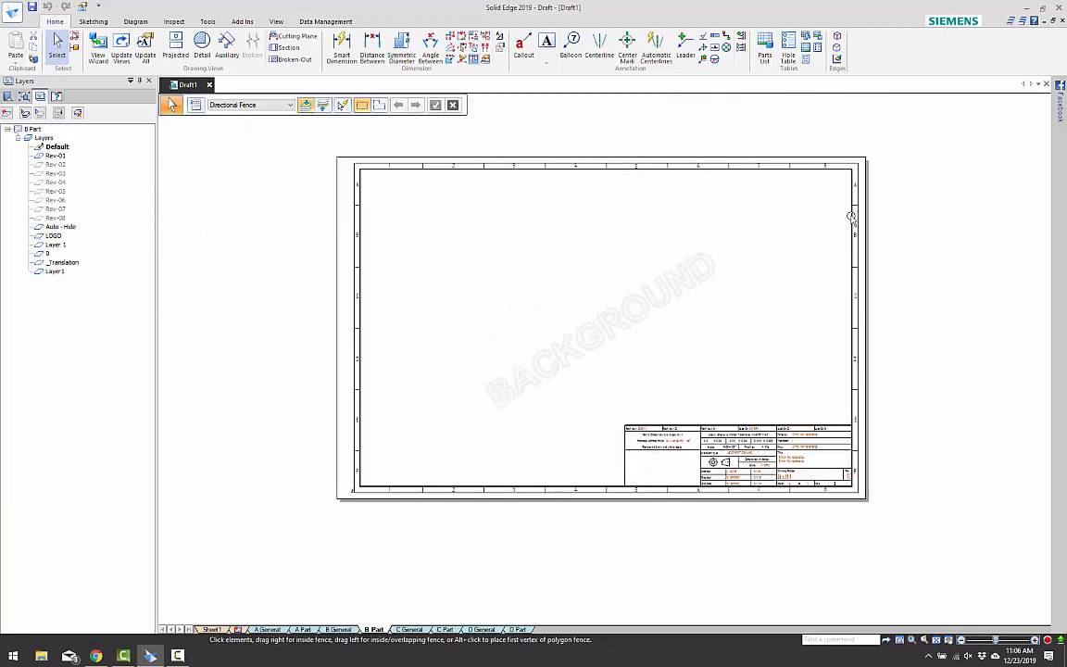
click(858, 201)
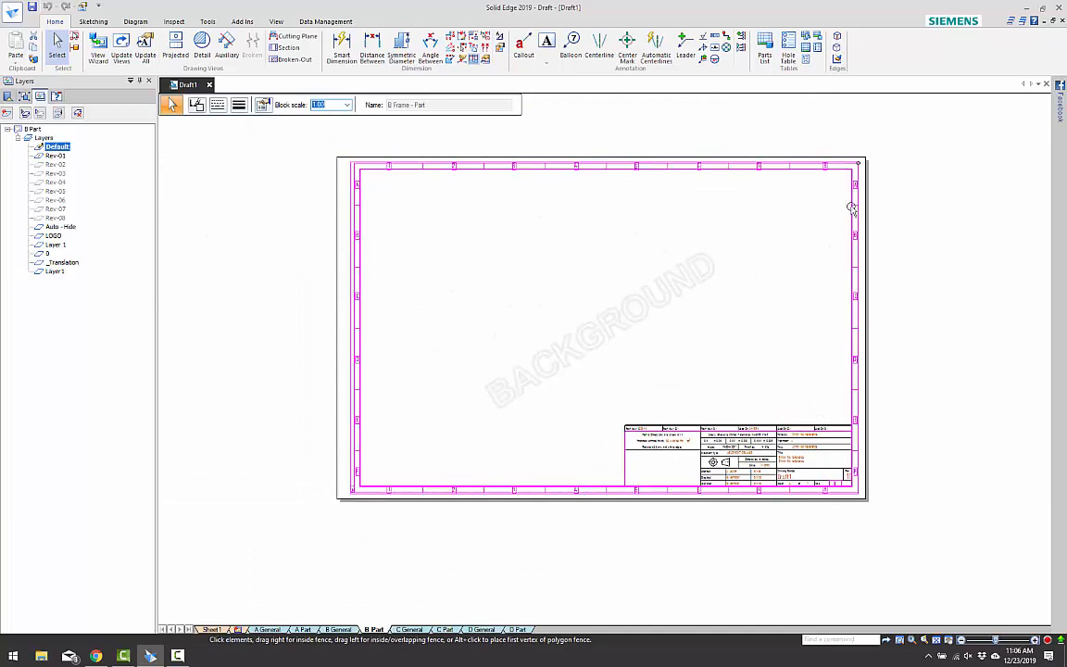
click(748, 254)
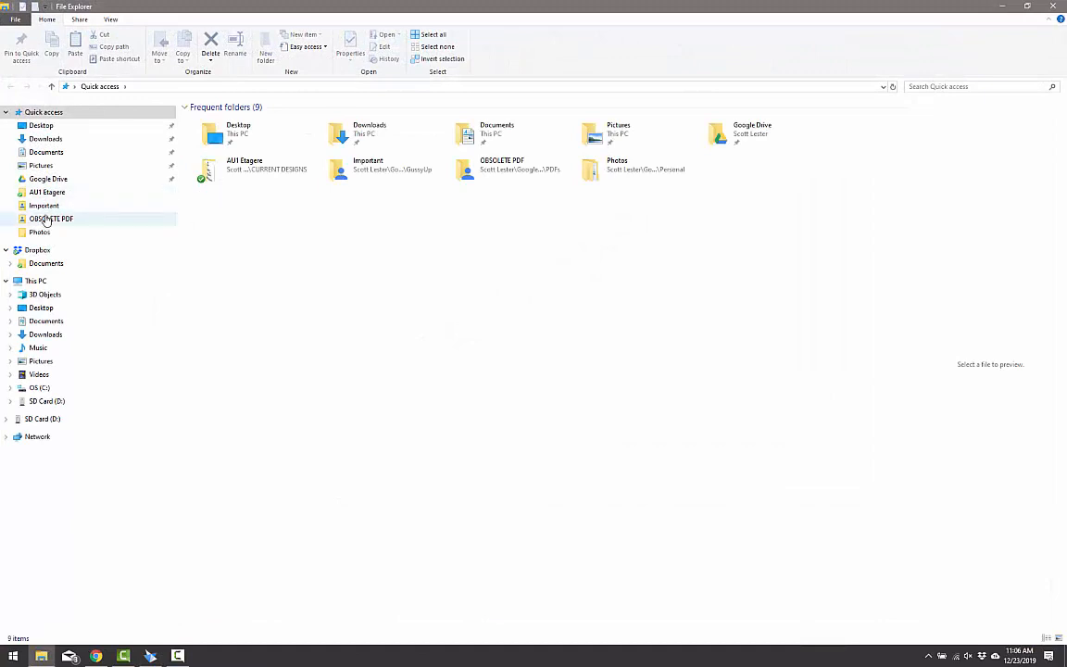
- Switch to File Explorer and review the draft templates in the Google Drive folder Solid Edge\template\SLDD
click(47, 179)
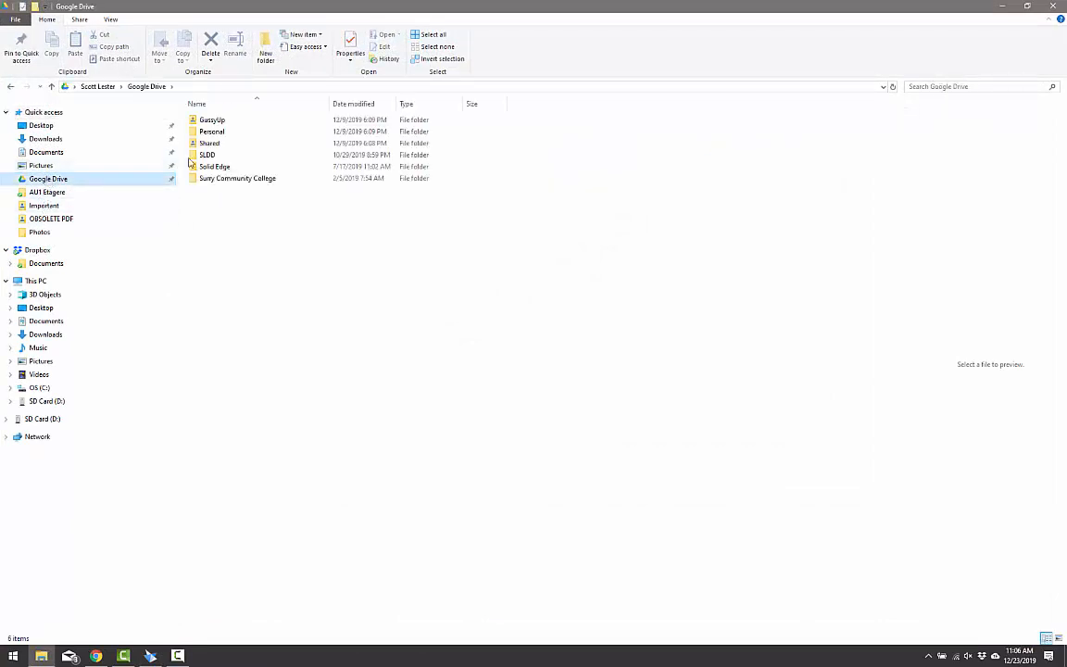
double_click(215, 162)
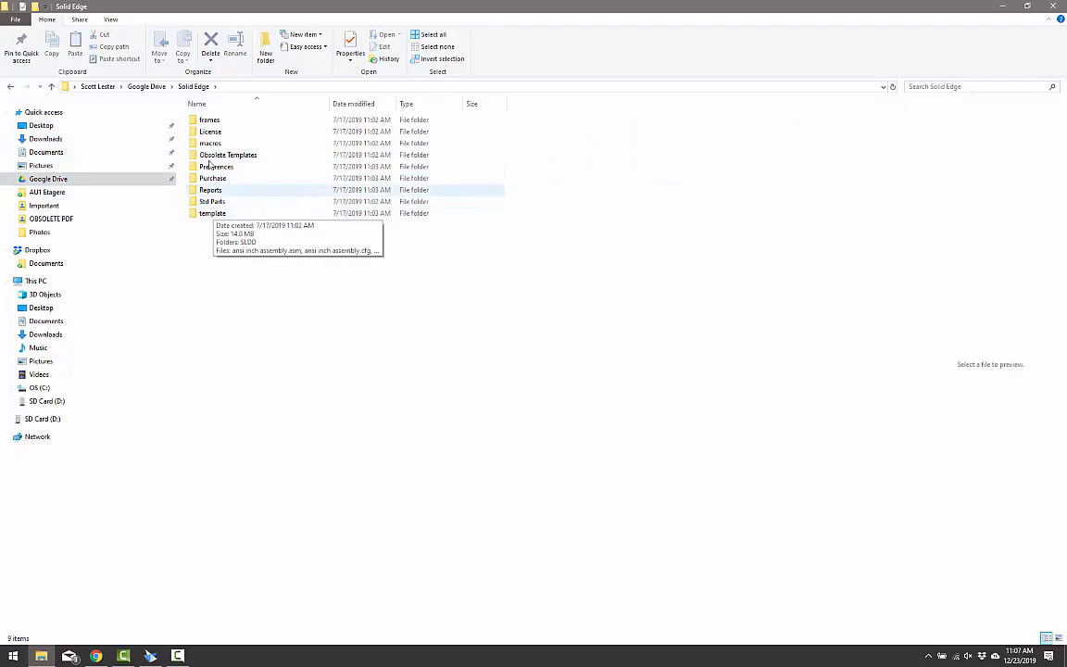
double_click(207, 218)
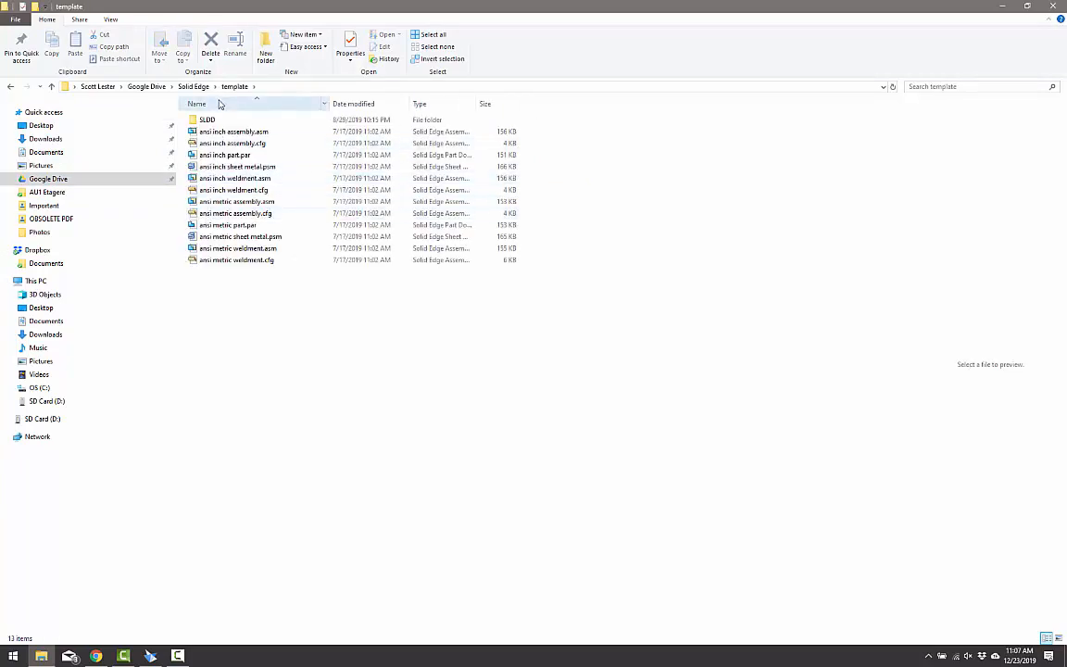
double_click(211, 122)
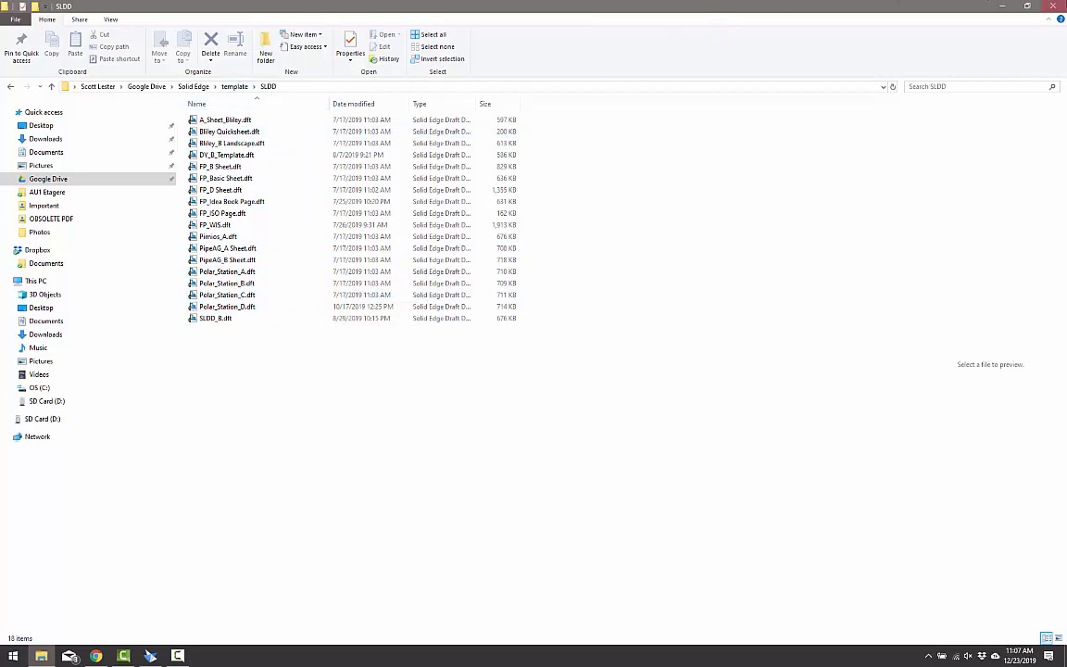
click(1056, 6)
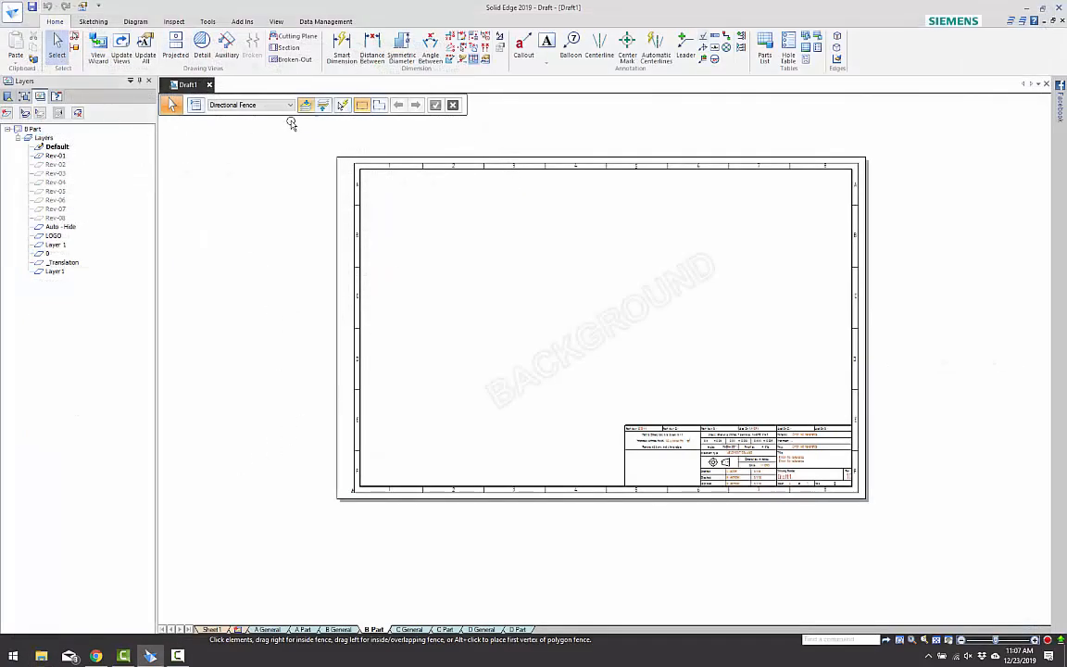
- Open the File Locations settings in Solid Edge Options and check the folder used for User templates
click(14, 16)
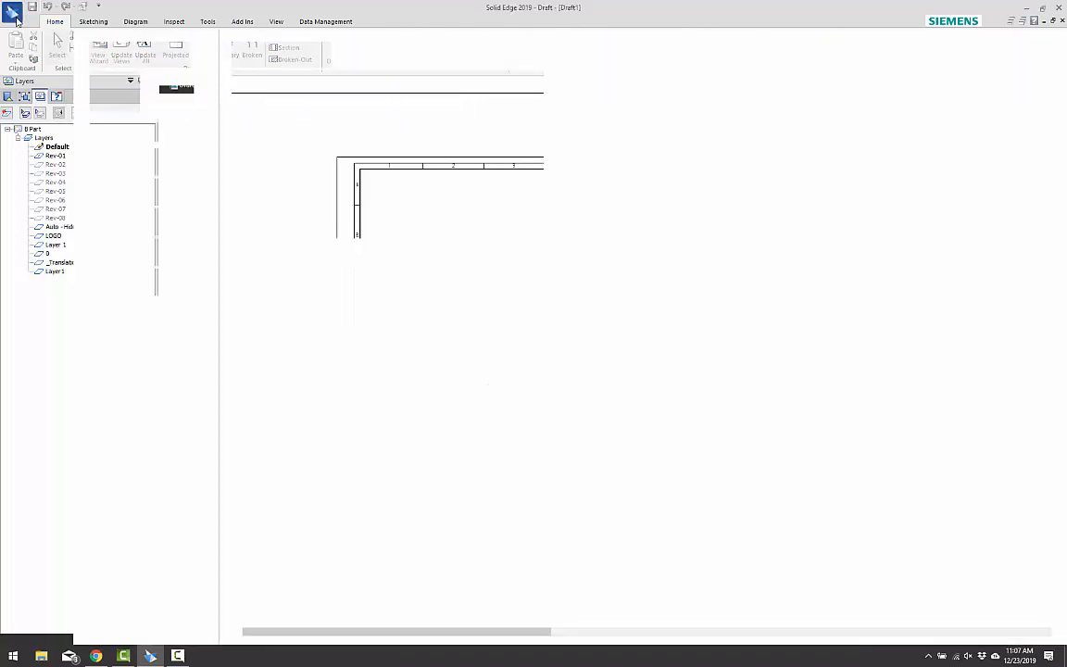
click(18, 232)
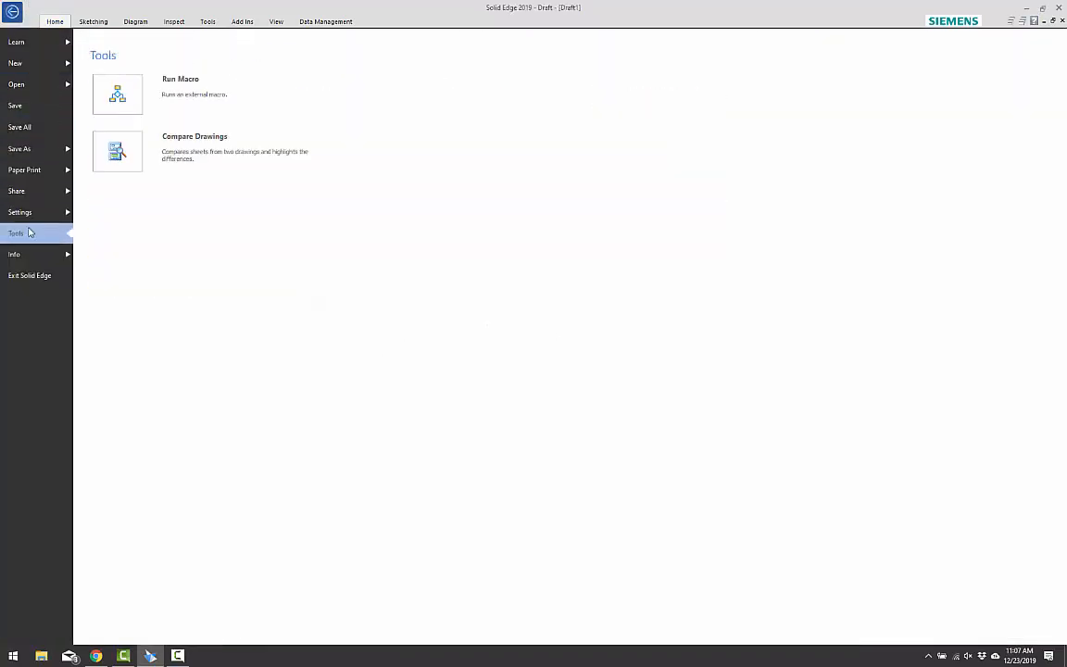
click(28, 211)
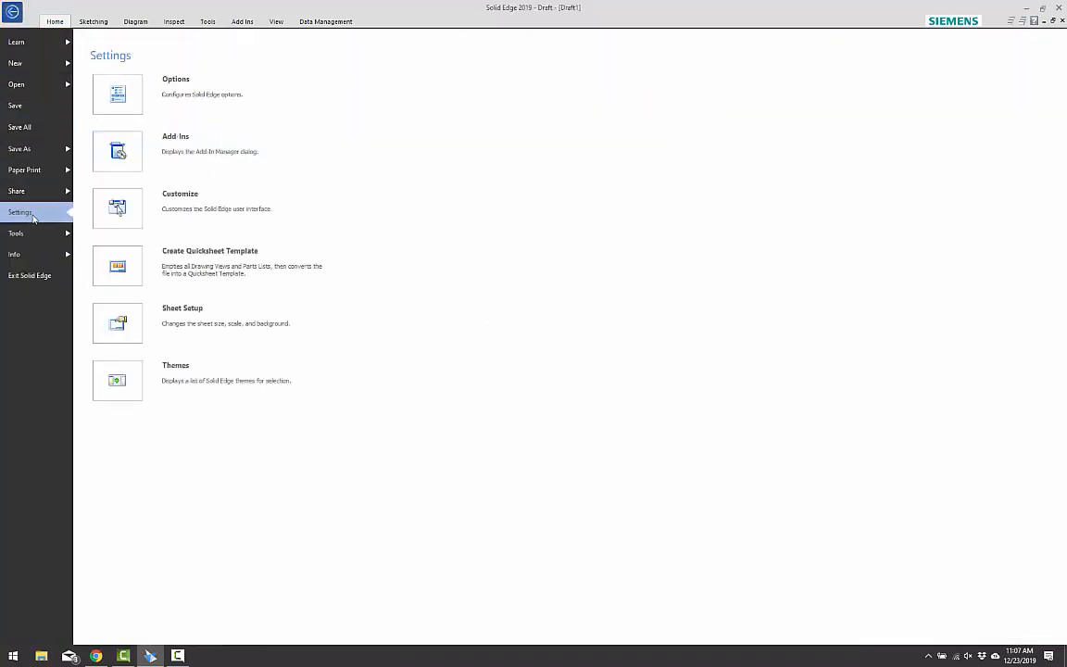
click(150, 112)
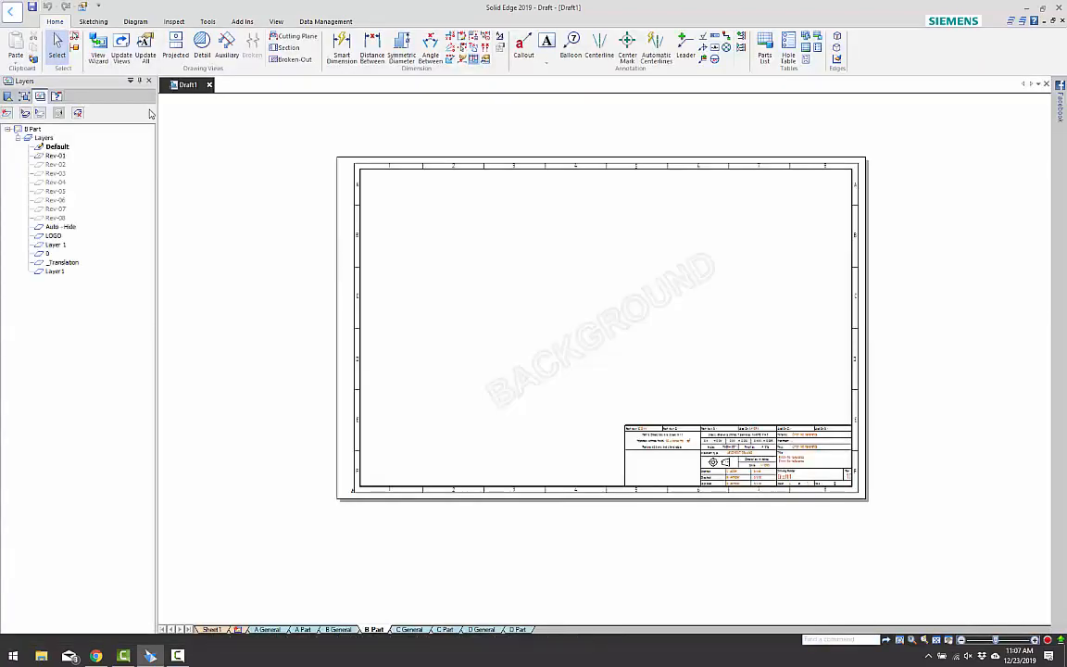
click(180, 125)
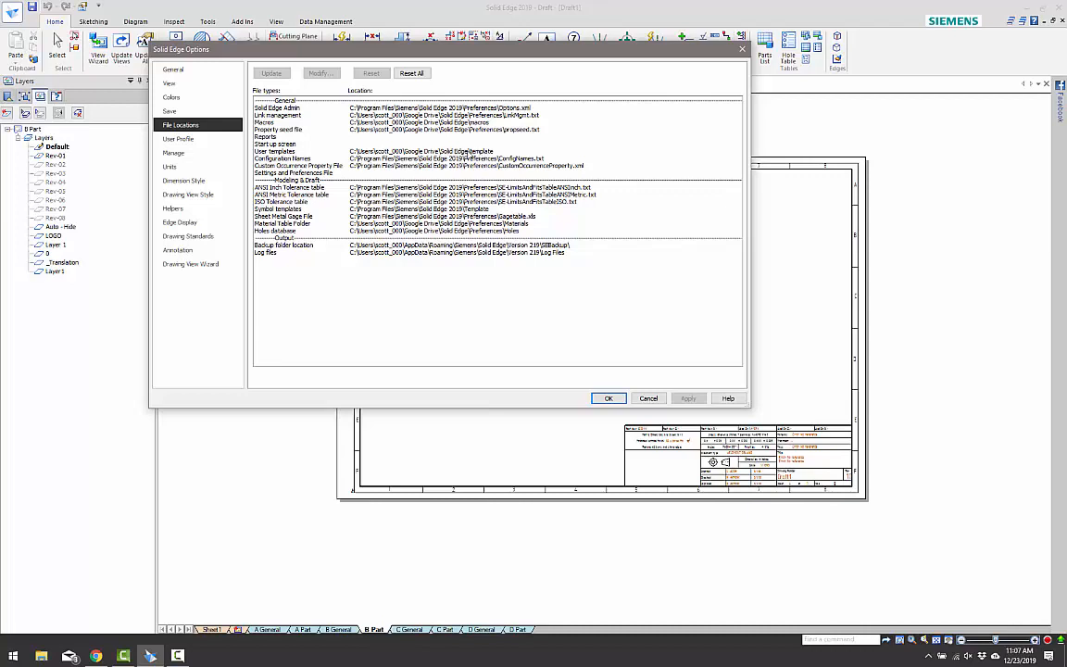
click(740, 50)
- Inspect the title block of the B Part background sheet up close
scroll(602, 351, up, 2)
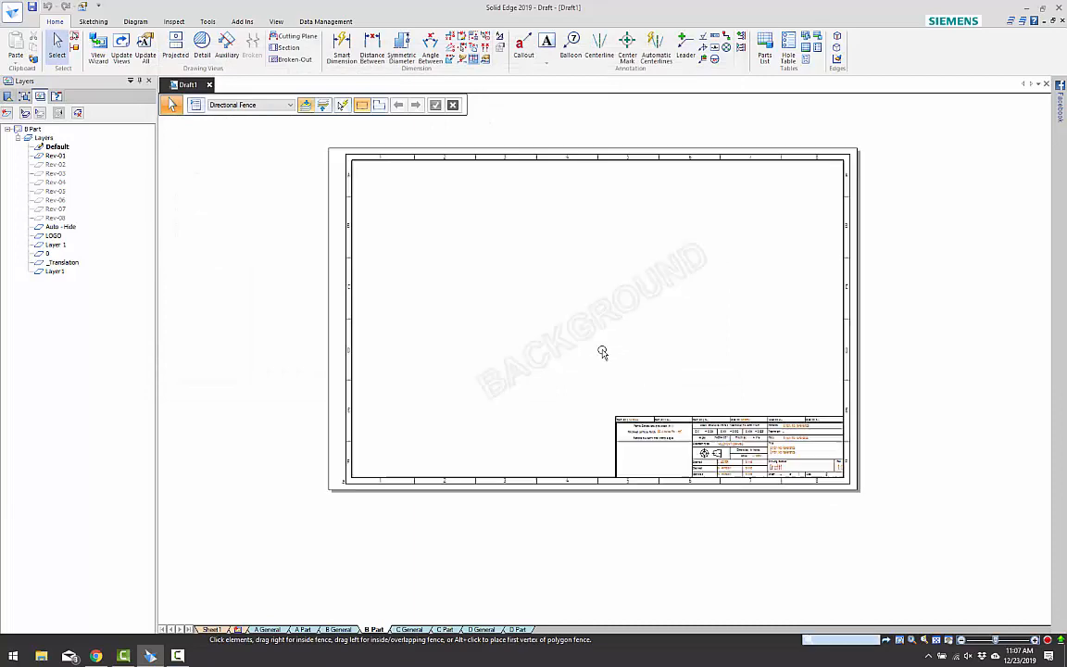
scroll(556, 393, up, 3)
scroll(555, 393, up, 1)
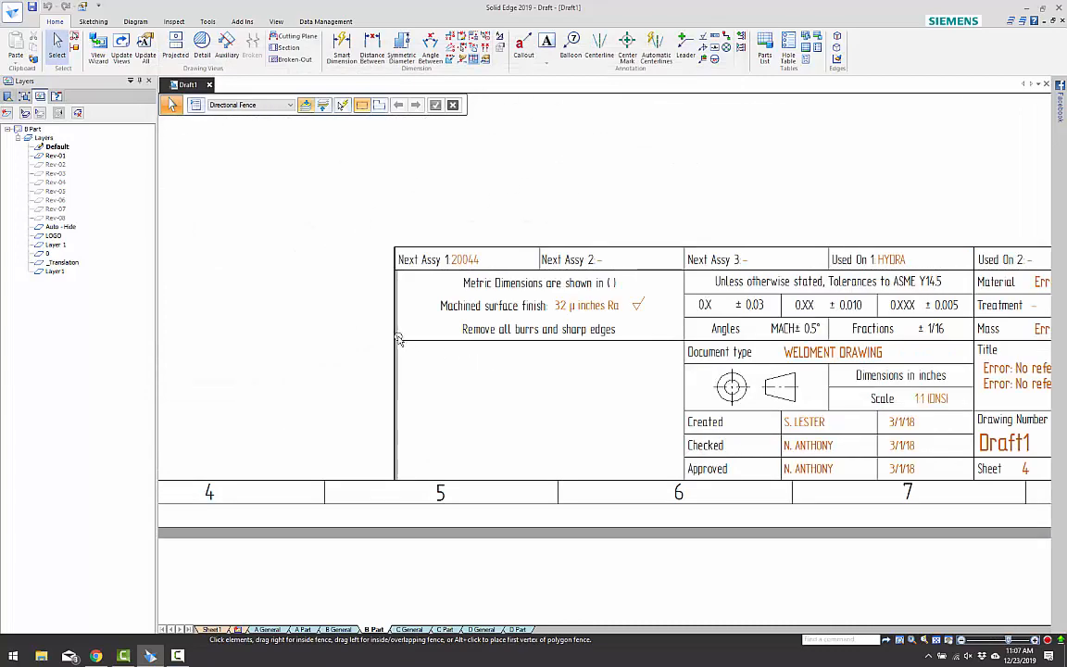
scroll(604, 368, down, 4)
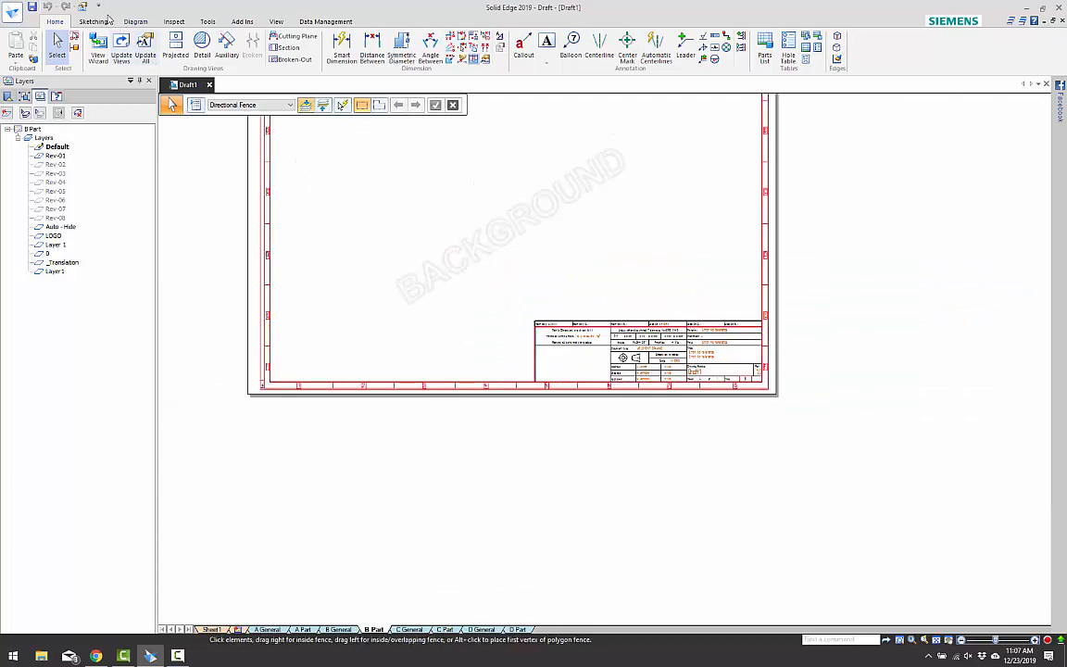
- Draw a vertical line up from the Used On 2 cell's corner and a horizontal line about 2.5 in long to the border
click(93, 22)
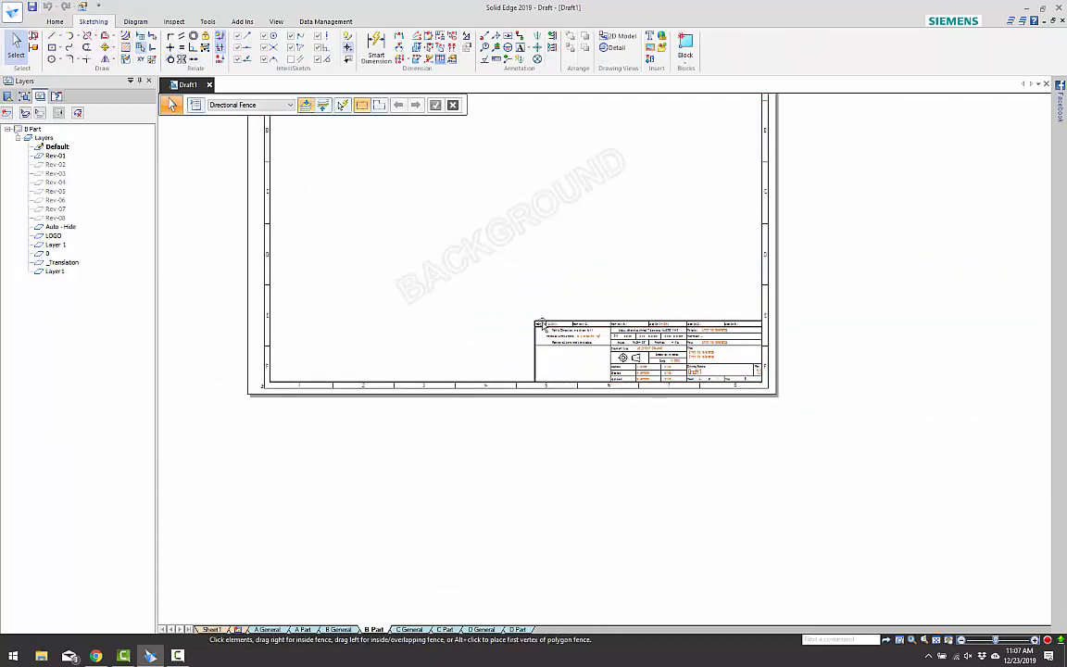
scroll(713, 338, up, 2)
scroll(712, 338, up, 2)
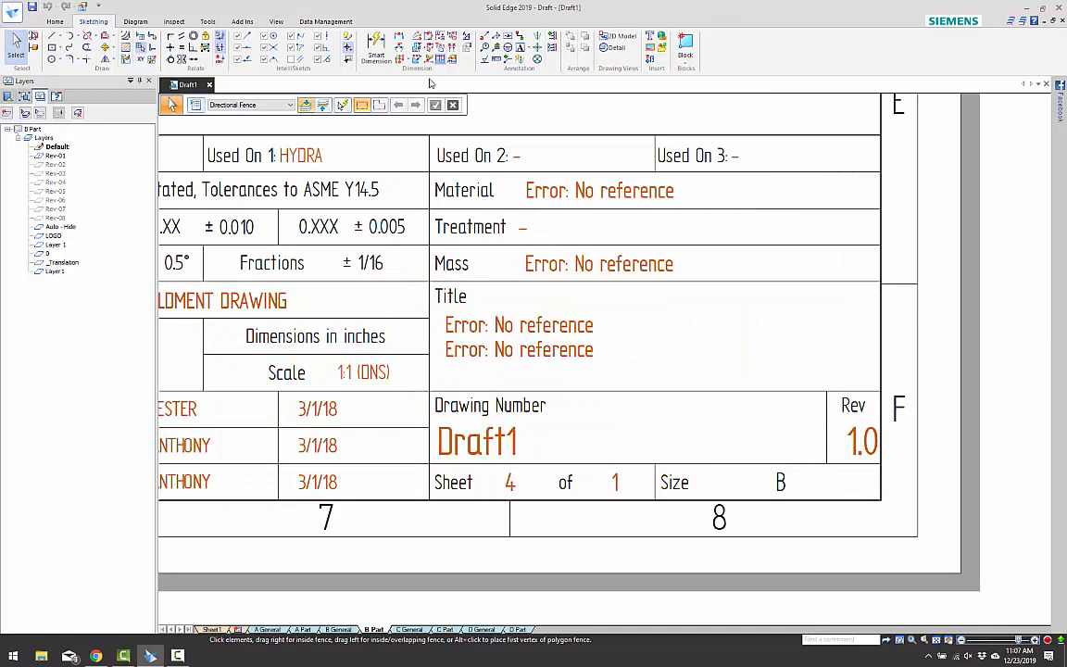
scroll(607, 364, down, 3)
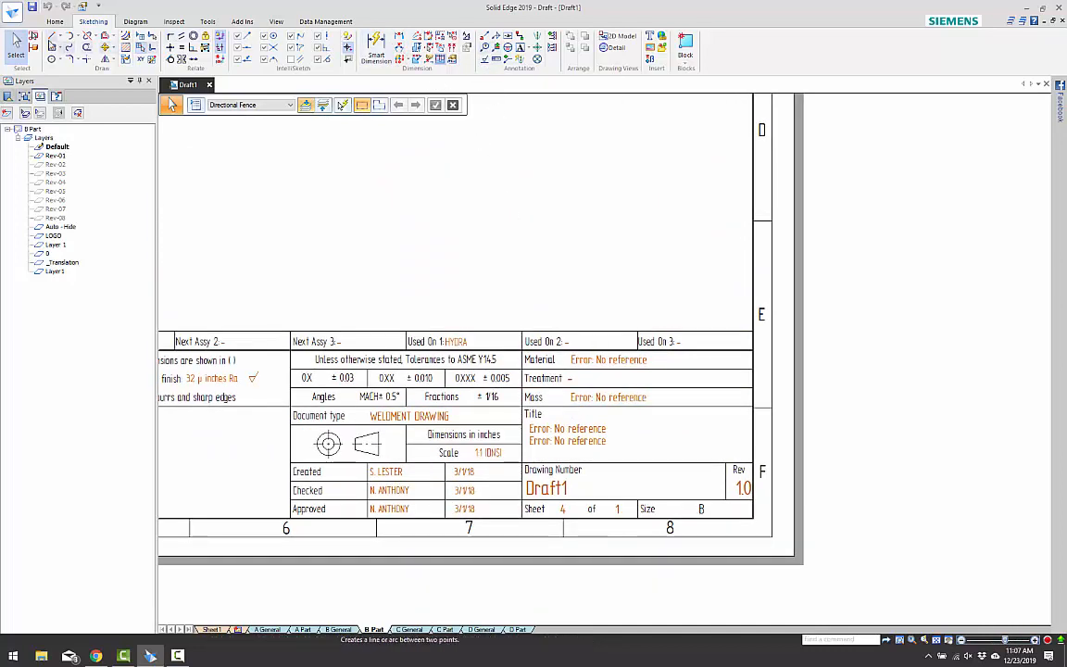
click(53, 36)
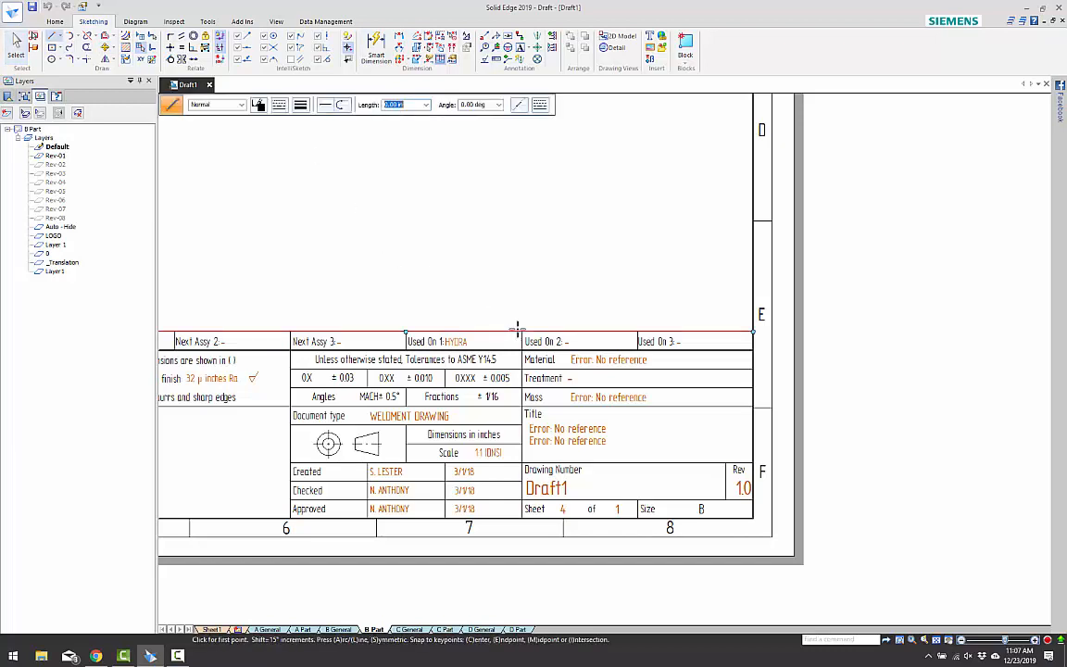
click(522, 297)
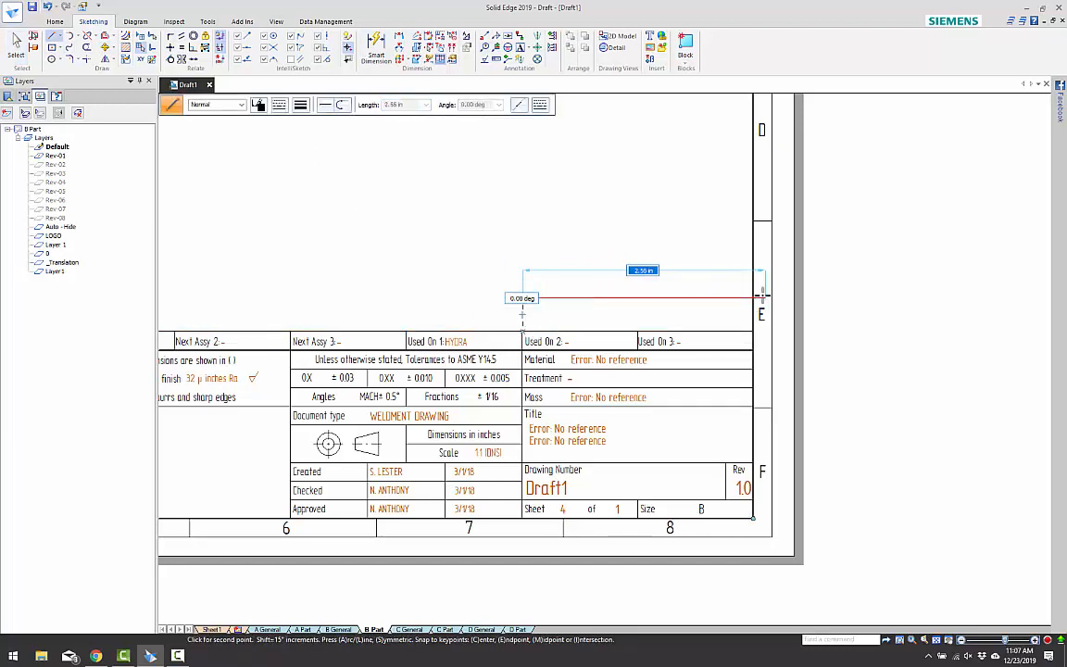
scroll(753, 300, up, 2)
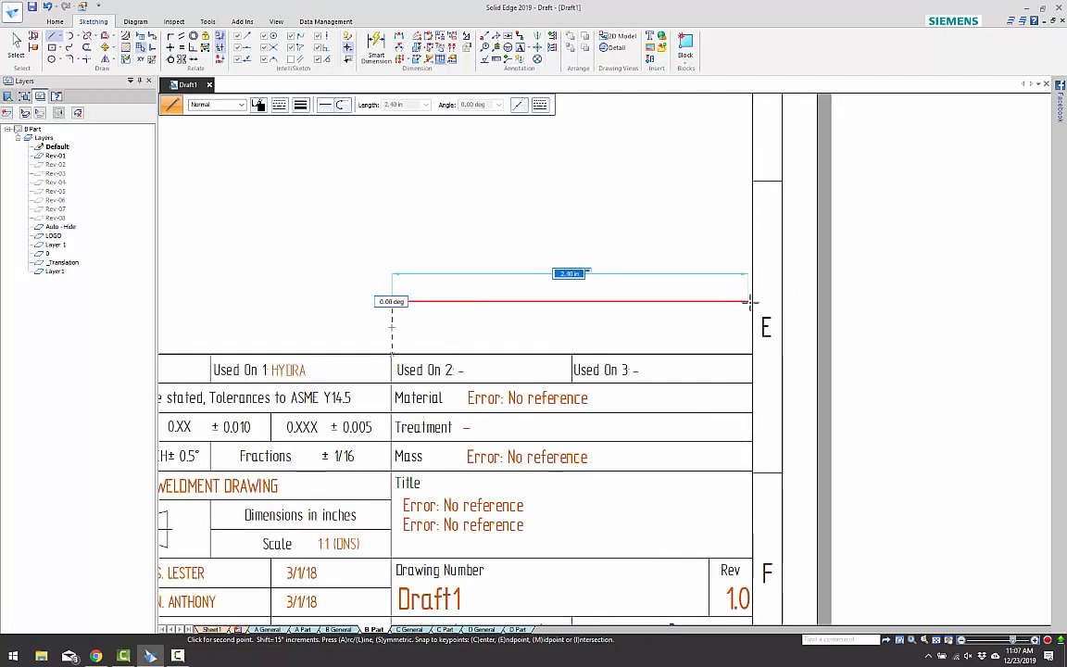
click(751, 301)
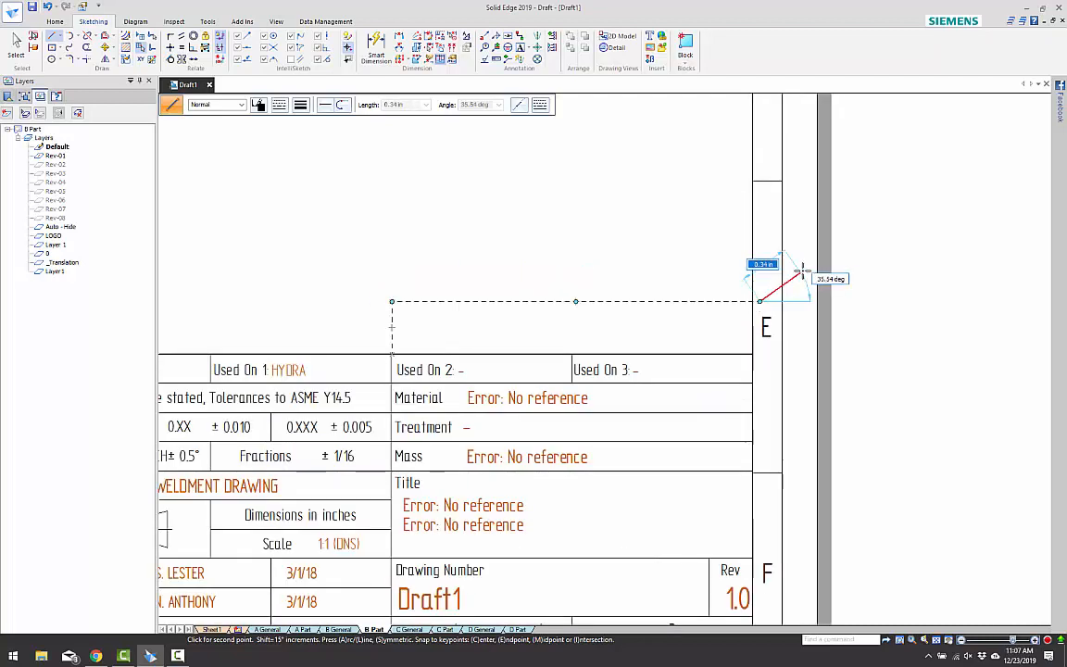
key(Escape)
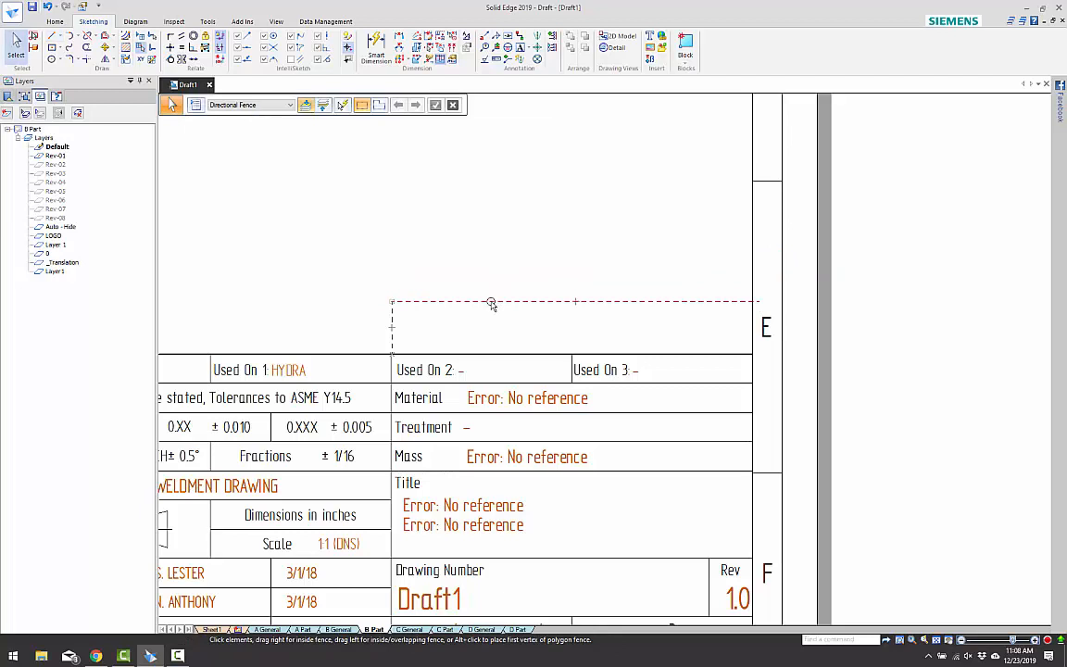
- Set both new lines above the Used On cells to a continuous line type and a width of 0.35 mm
click(393, 315)
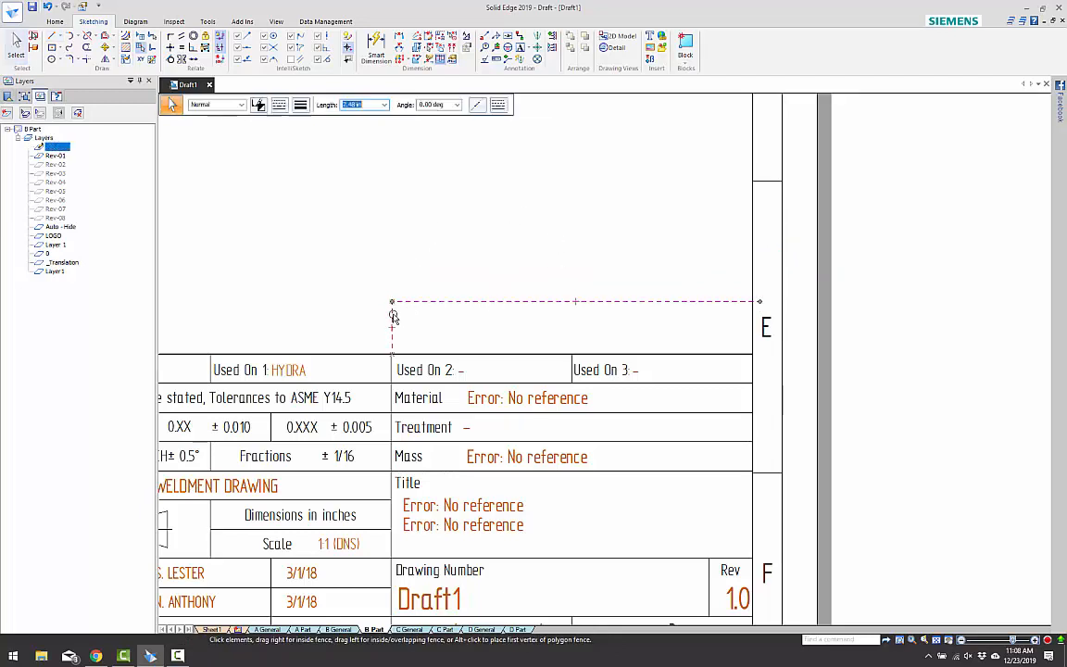
click(279, 104)
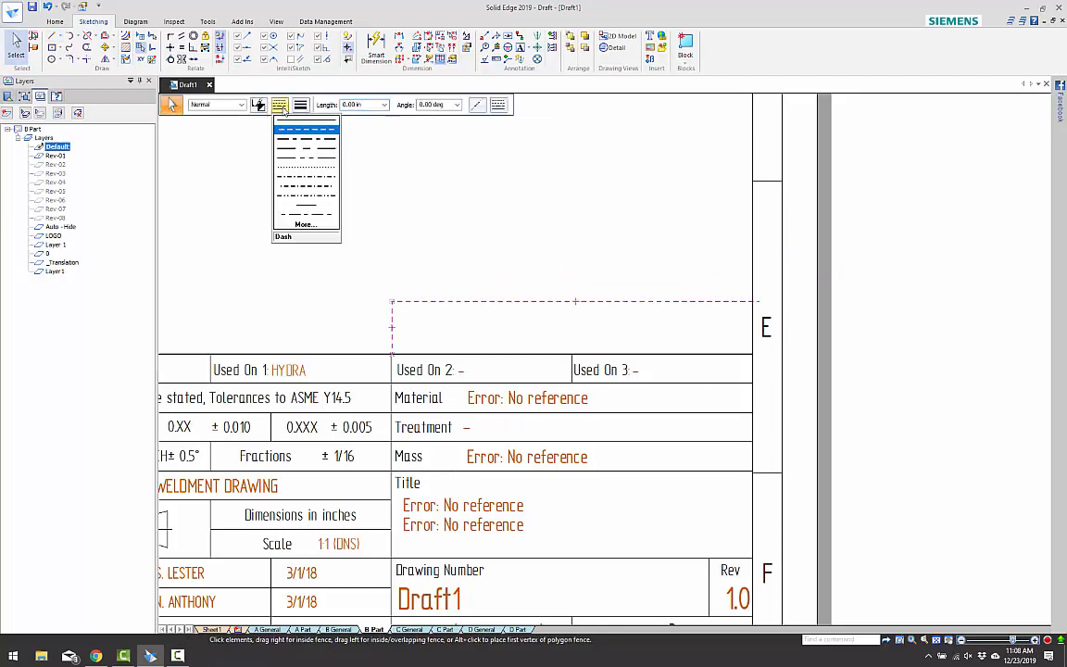
click(288, 122)
click(300, 105)
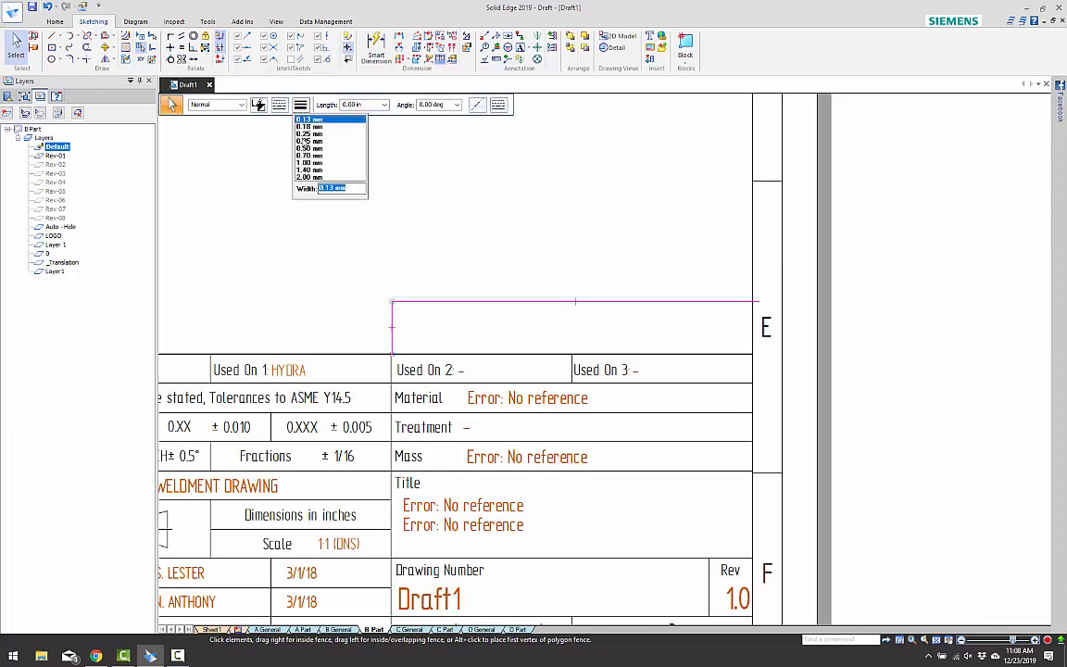
click(304, 141)
key(Escape)
key(Escape)
key(Escape)
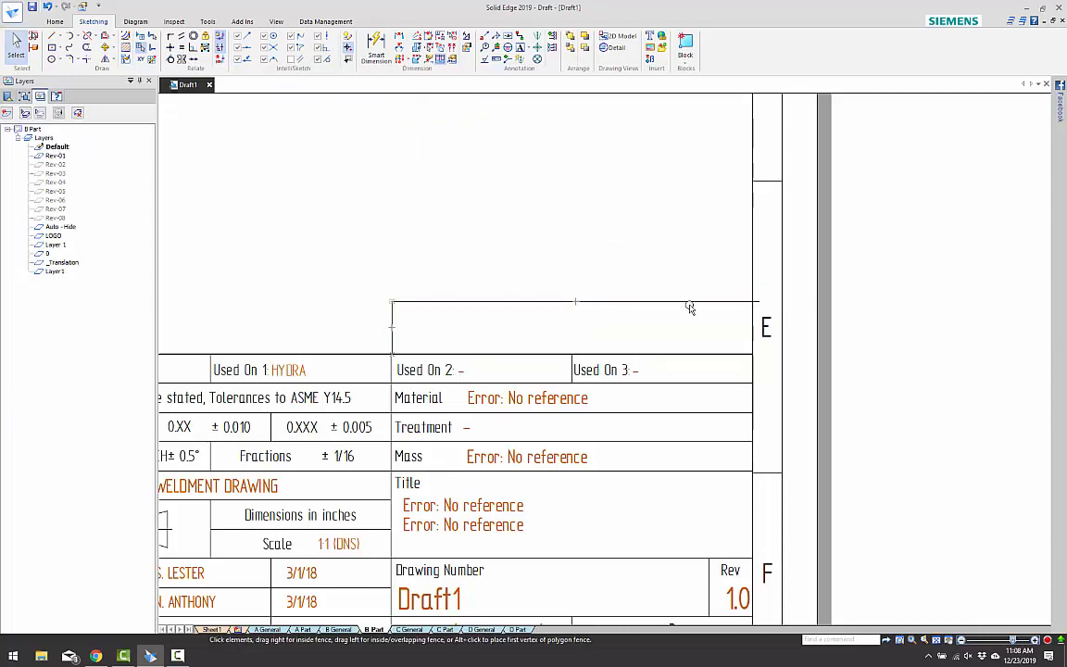
- Shorten the new horizontal line so that its overhanging end meets the sheet border
click(690, 303)
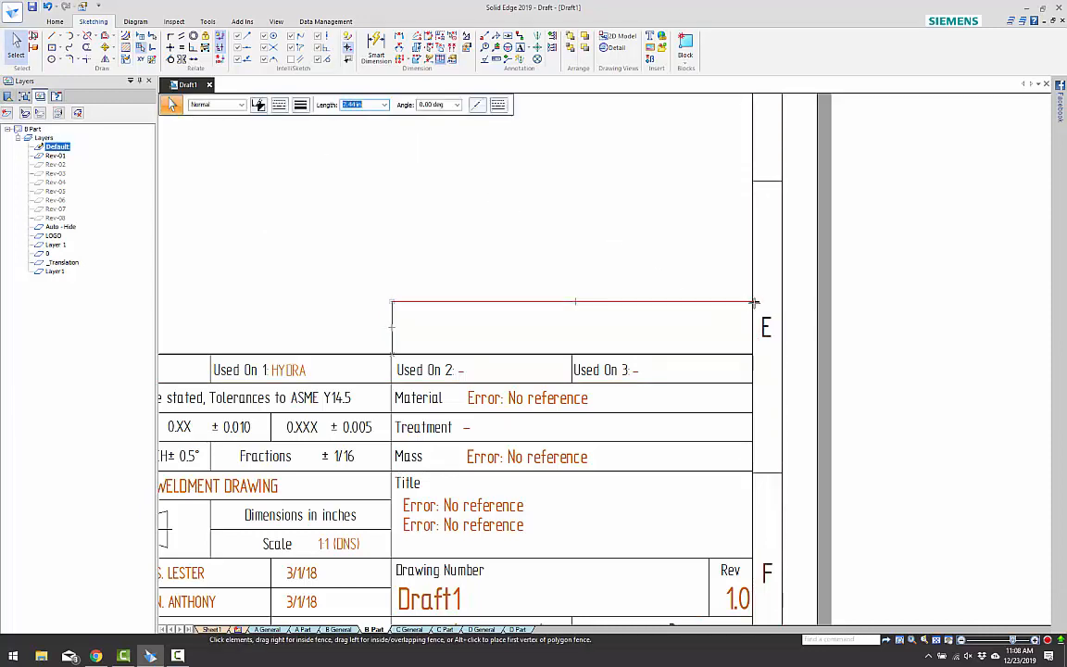
key(Escape)
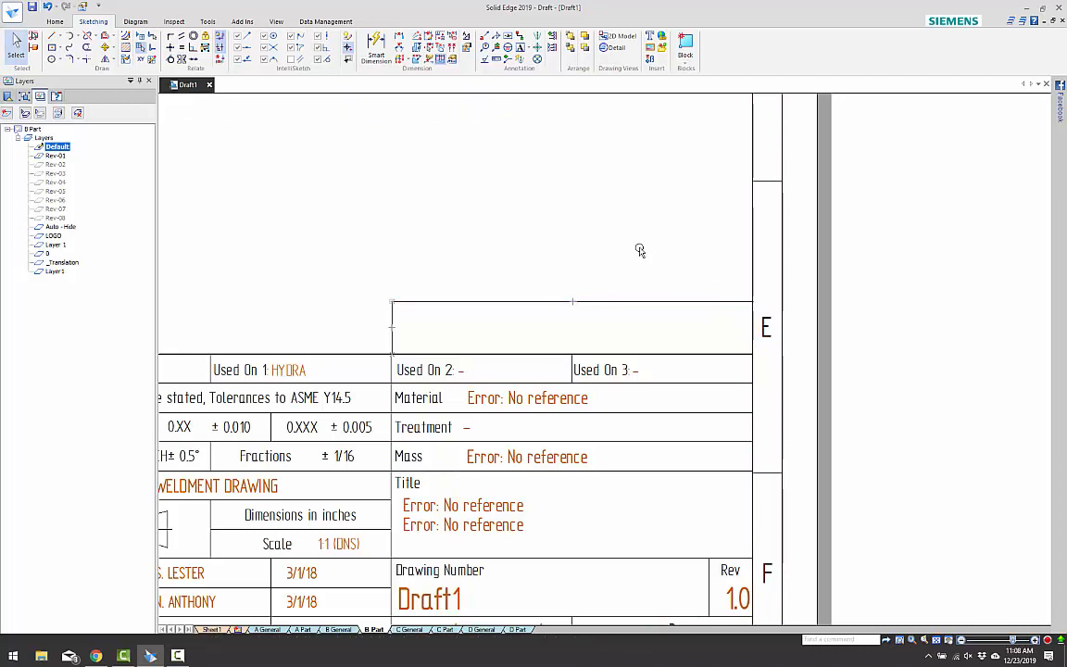
key(Escape)
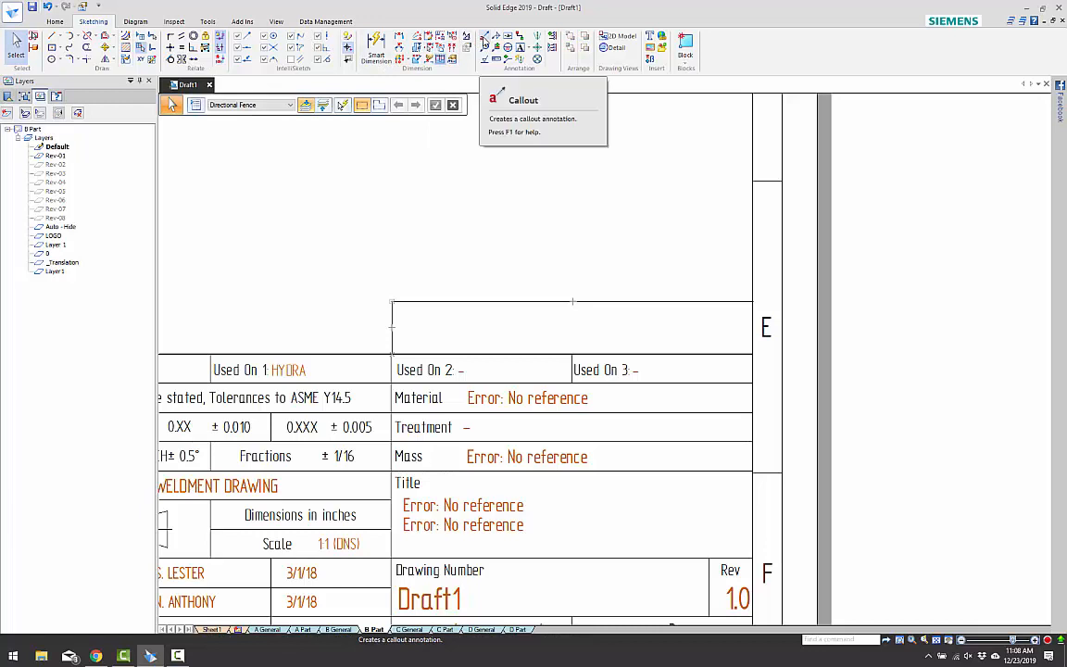
- Start a callout and replace its text with the File Name (full path) property from the active document
click(484, 42)
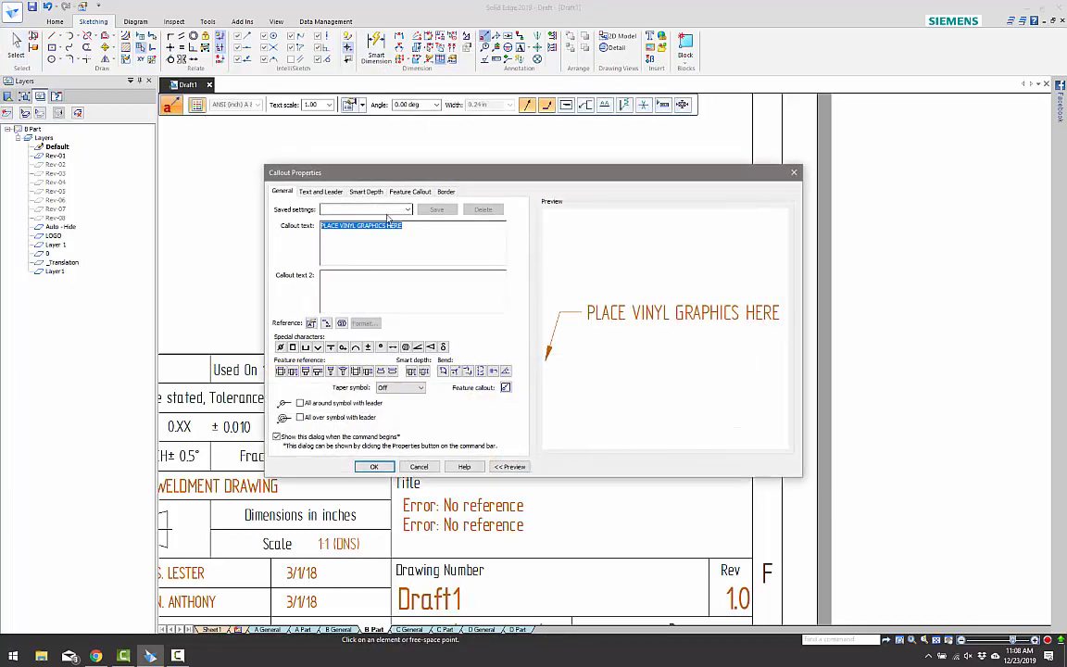
key(BackSpace)
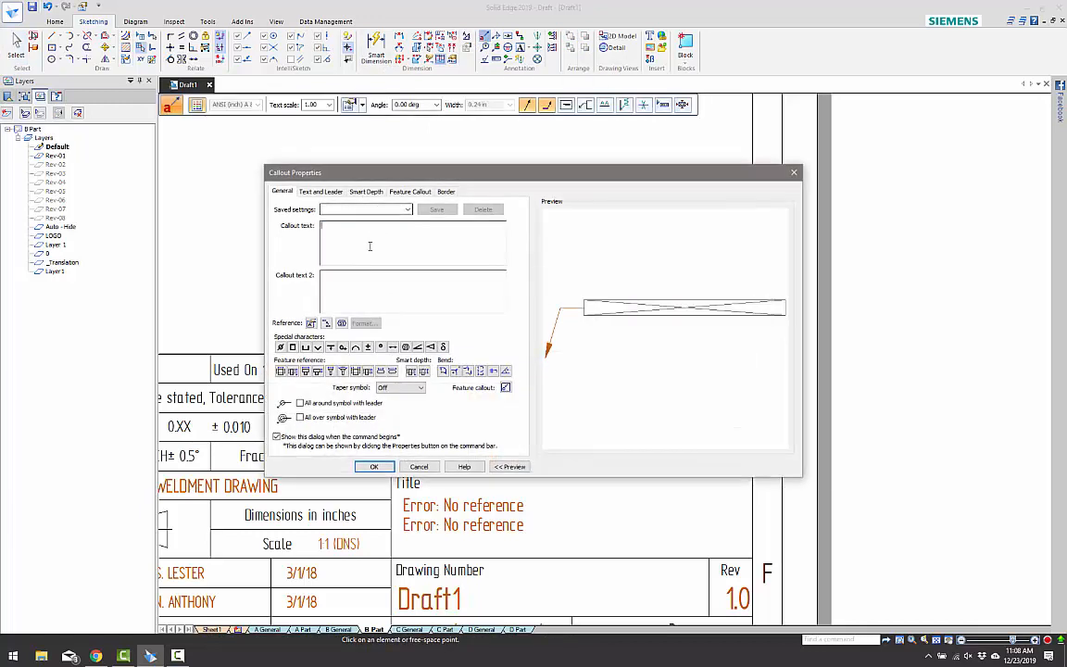
click(311, 324)
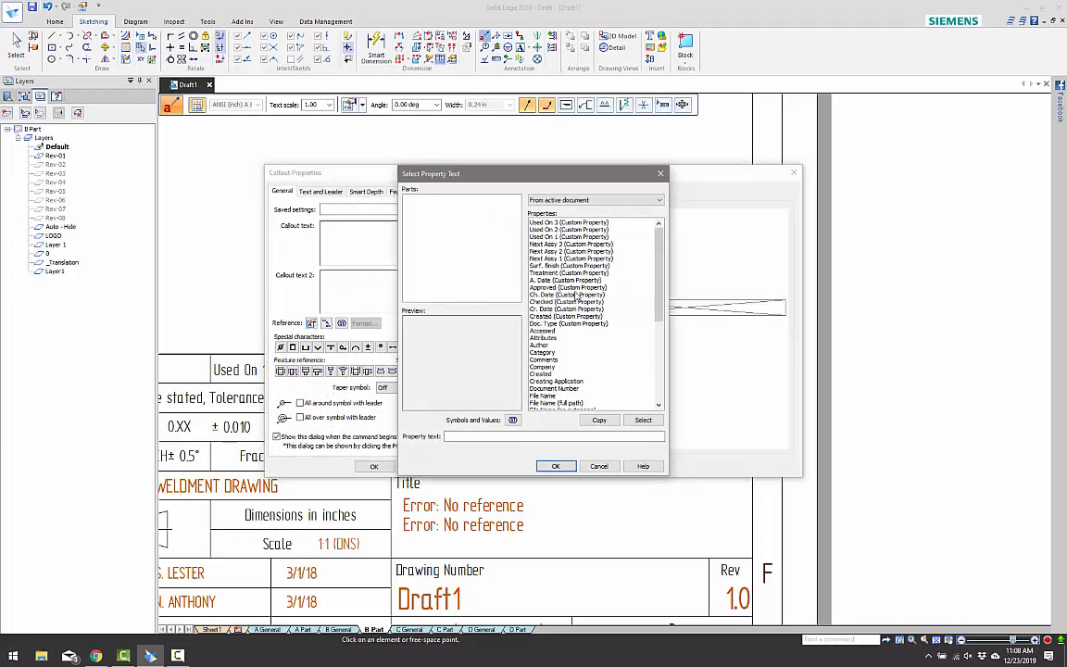
scroll(573, 355, down, 3)
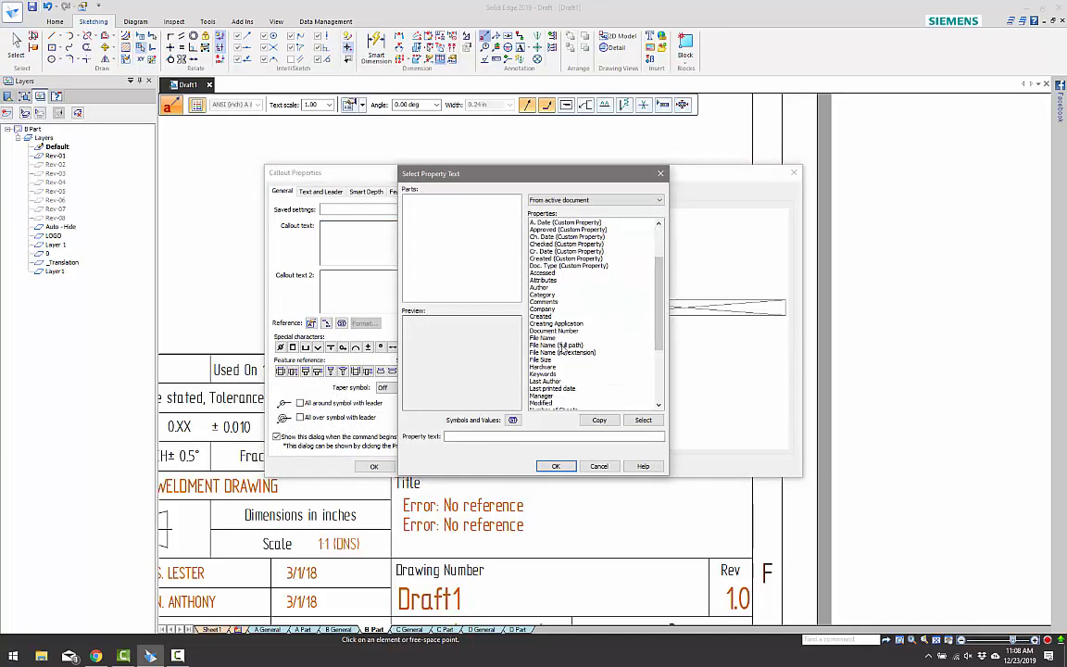
click(559, 346)
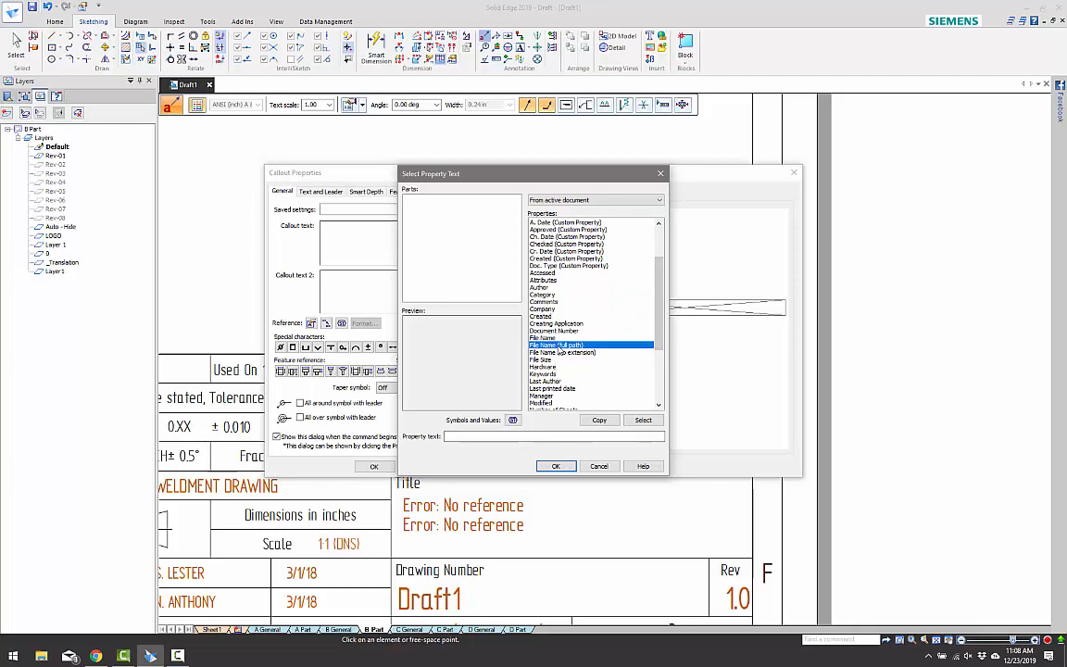
double_click(559, 345)
click(556, 466)
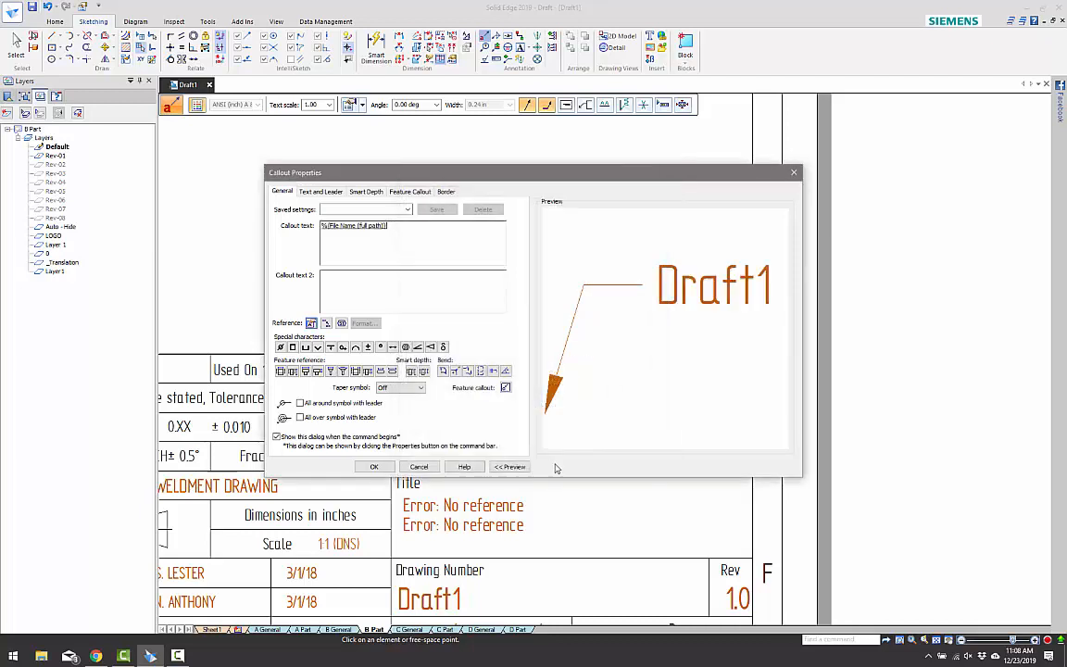
- Place the file-name callout without a leader in the new cell above Used On 2 and shift it toward the cell's middle
click(374, 466)
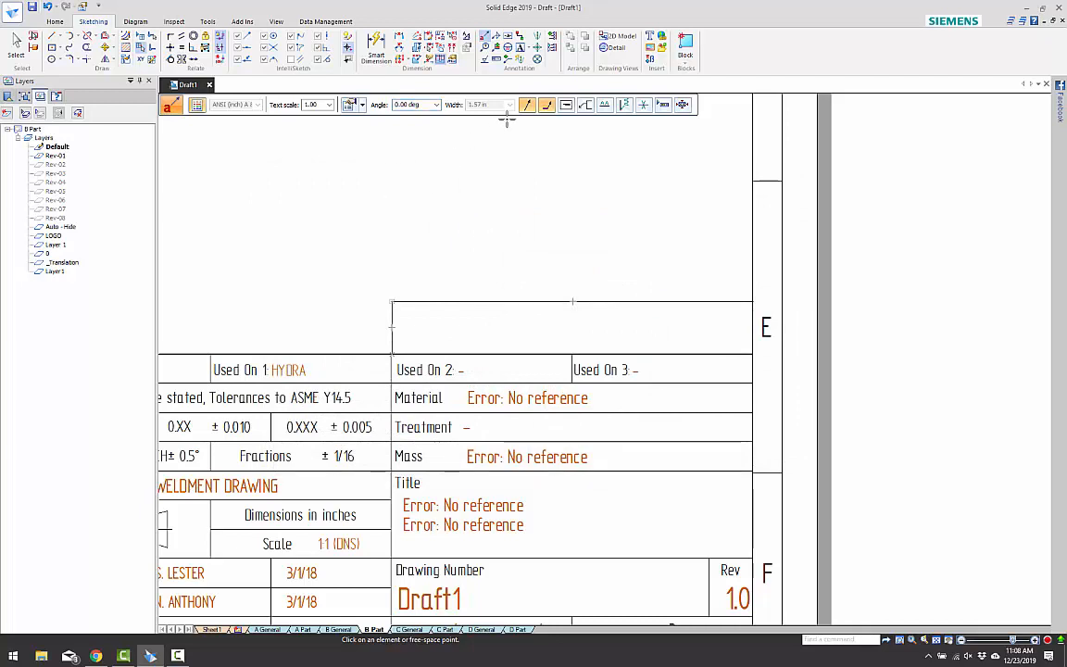
click(465, 331)
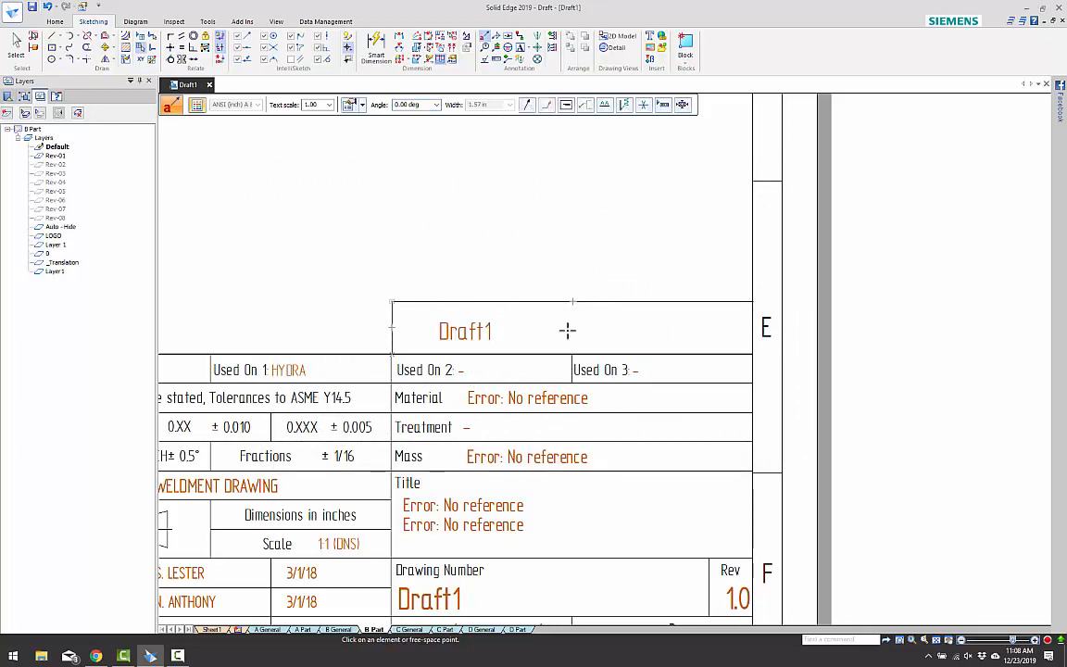
key(Escape)
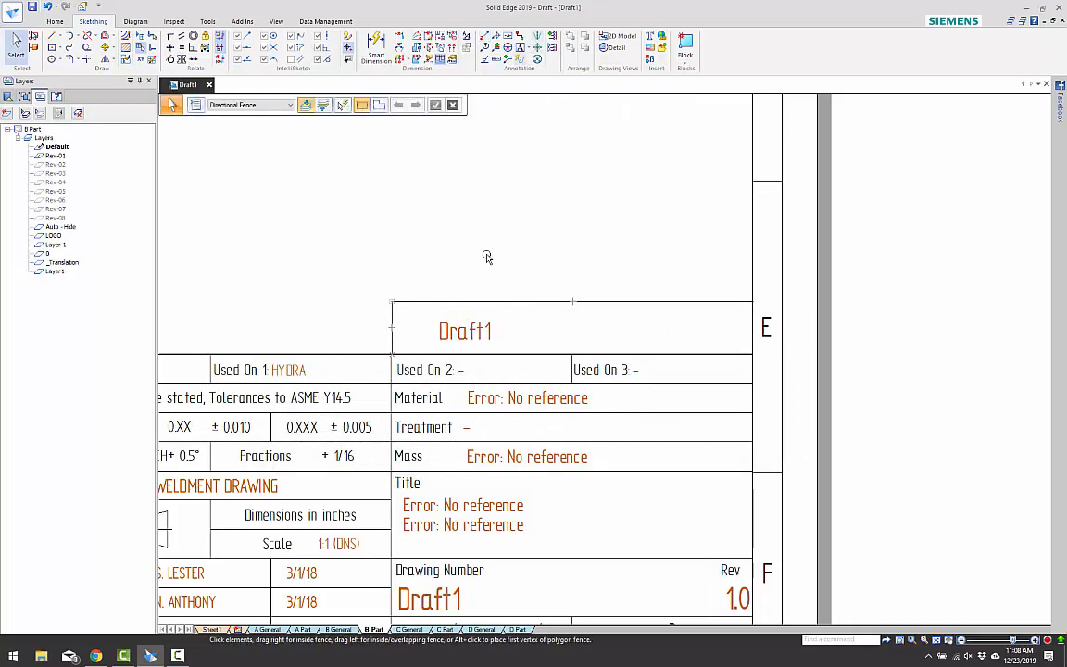
click(485, 315)
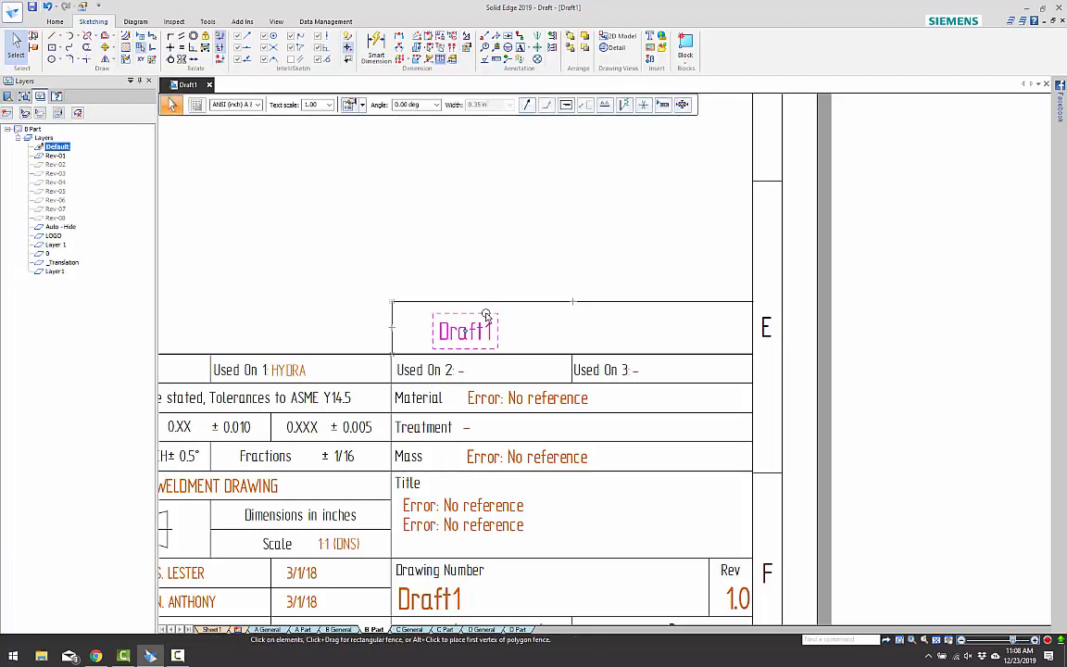
drag(485, 315, 561, 319)
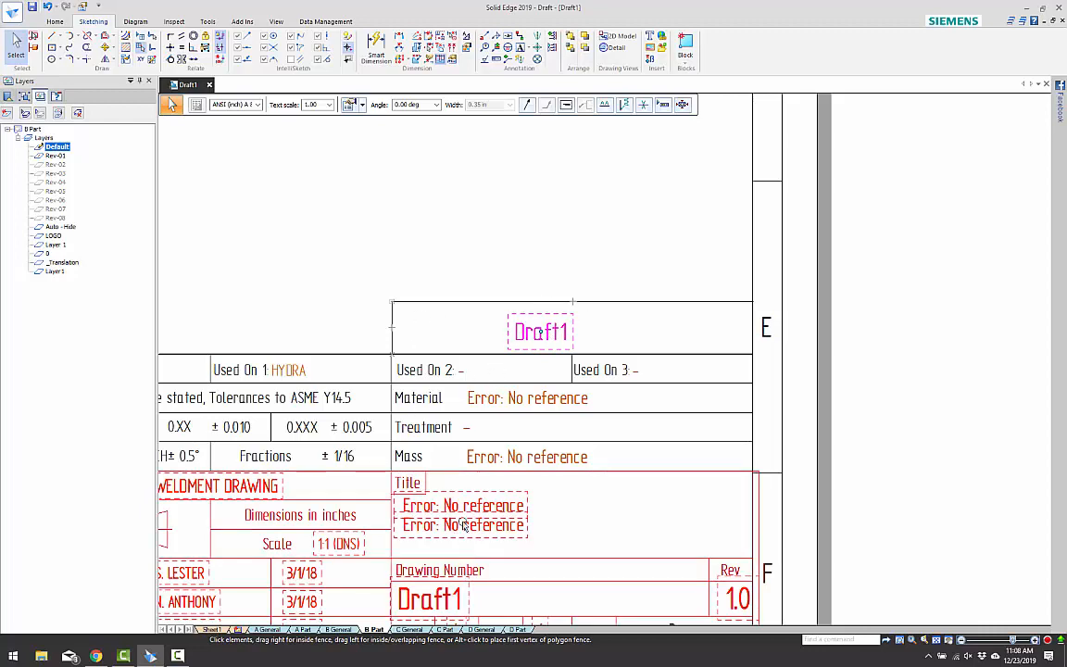
- Review the edited title block, then hide the background sheets to view Sheet1 with the new cell
scroll(564, 446, down, 2)
middle_drag(564, 446, 631, 376)
scroll(582, 413, up, 2)
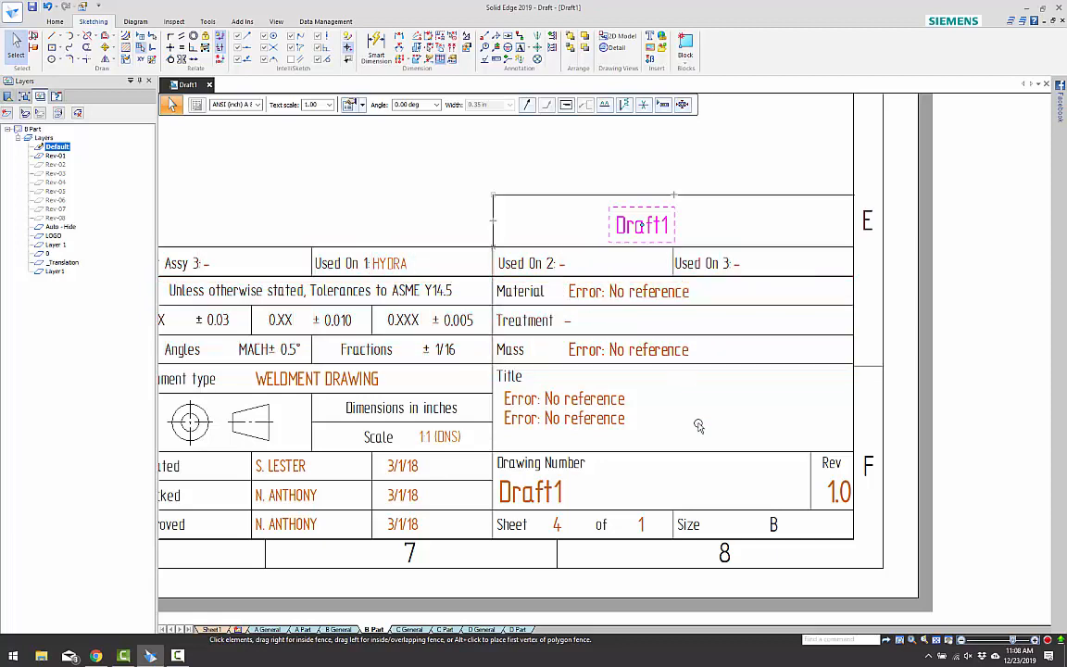
middle_drag(375, 453, 556, 436)
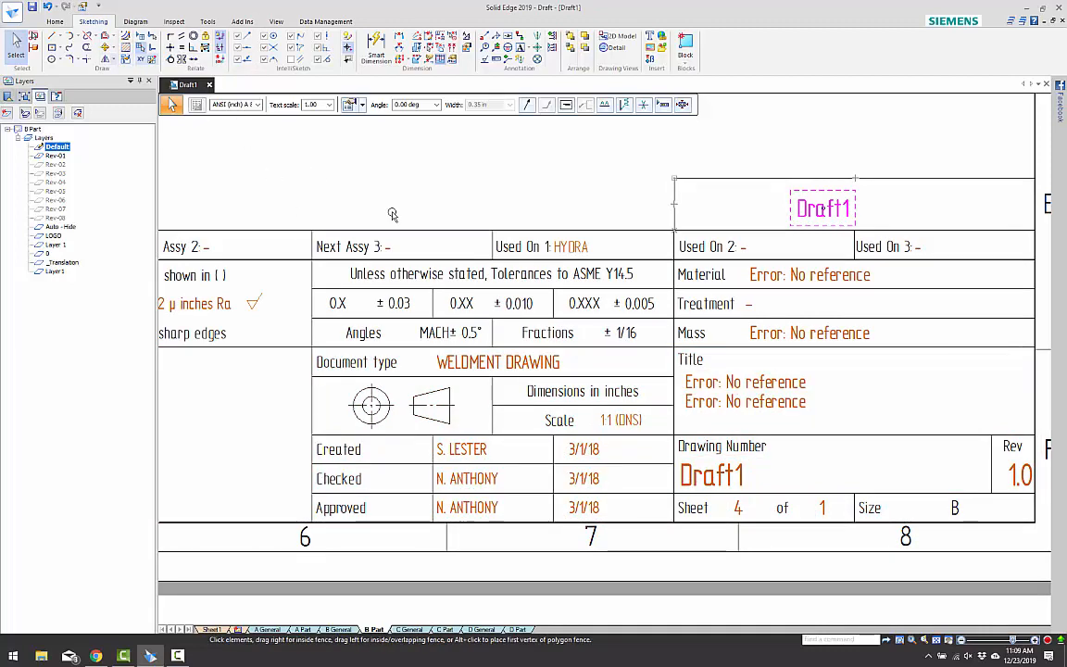
scroll(684, 449, down, 5)
middle_drag(684, 449, 700, 461)
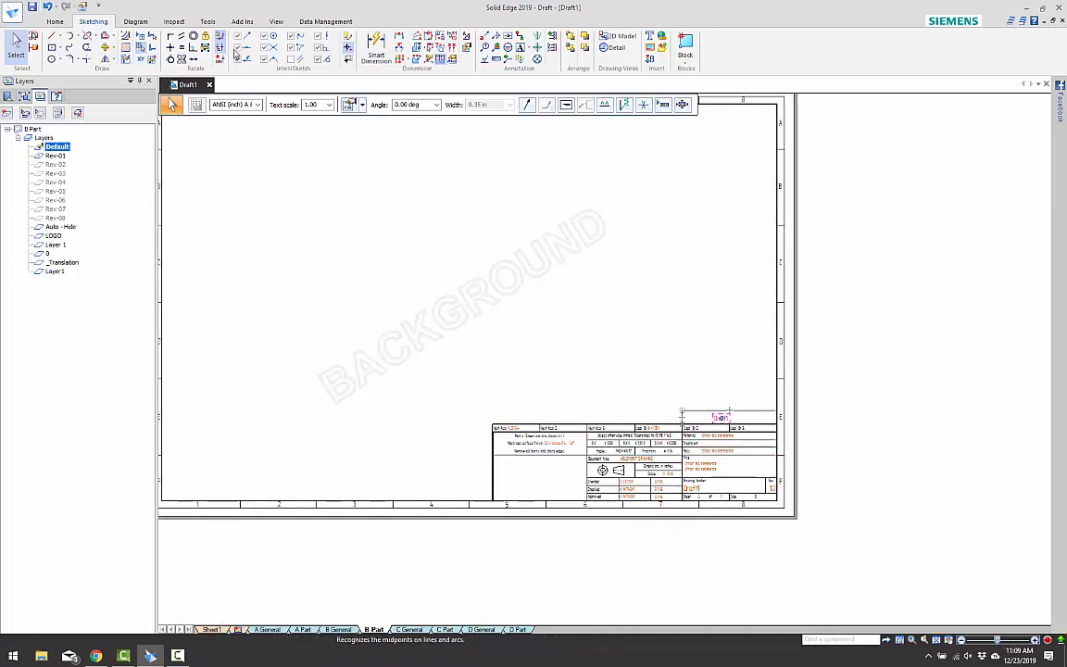
click(276, 21)
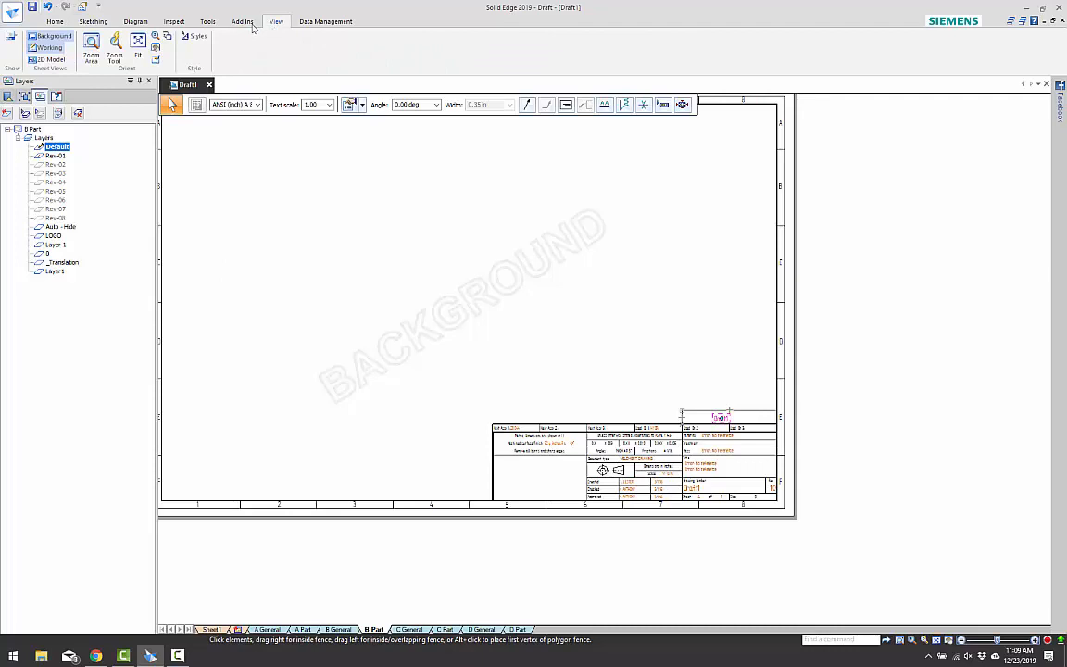
click(52, 38)
scroll(357, 336, down, 2)
middle_drag(407, 371, 546, 406)
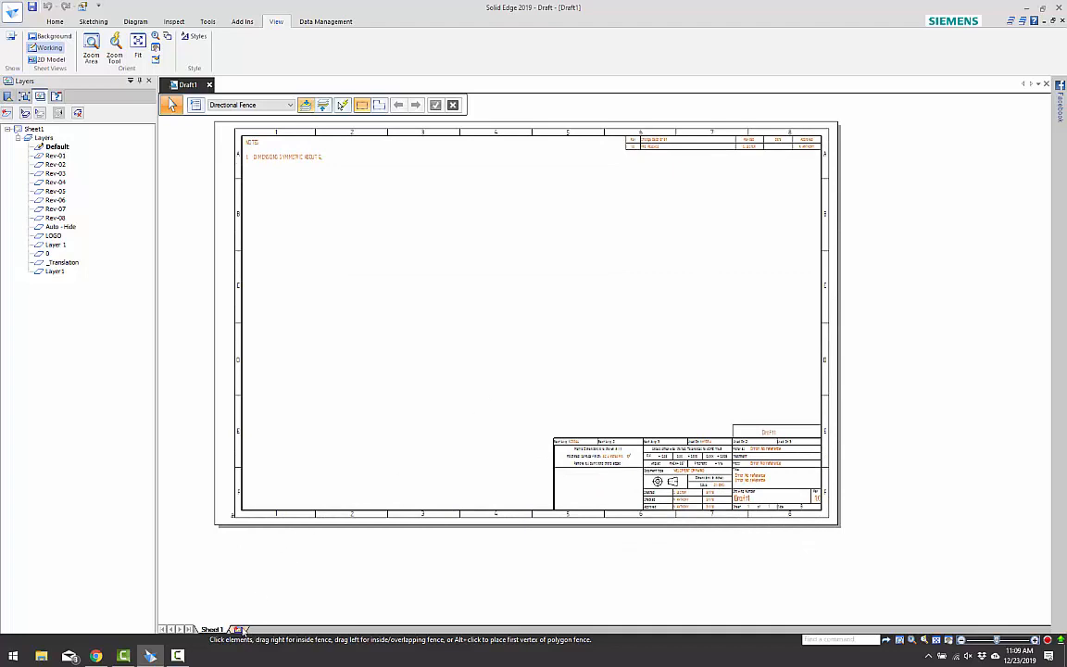
- Show the background sheets again, view the B Part sheet, and hide the background sheets from Sheet1
right_click(222, 629)
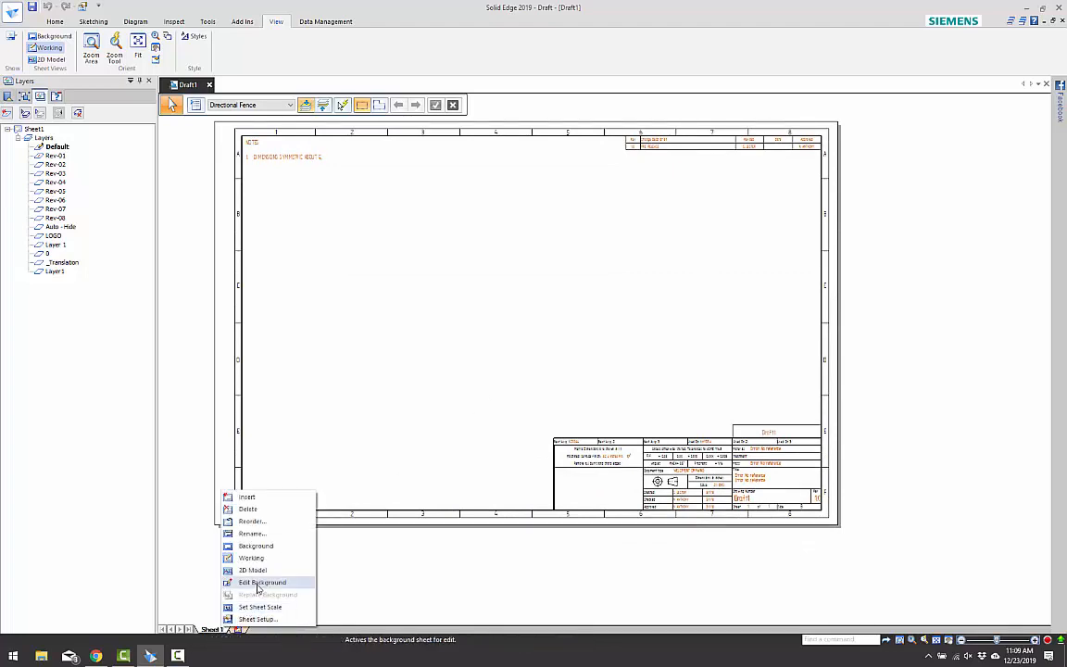
click(246, 547)
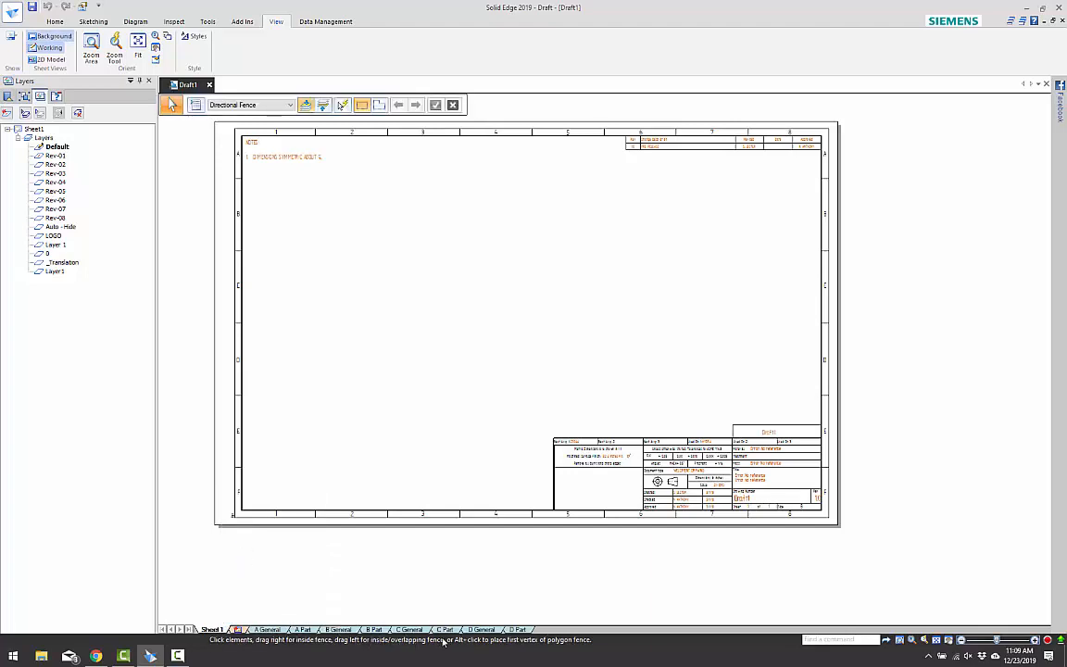
click(374, 630)
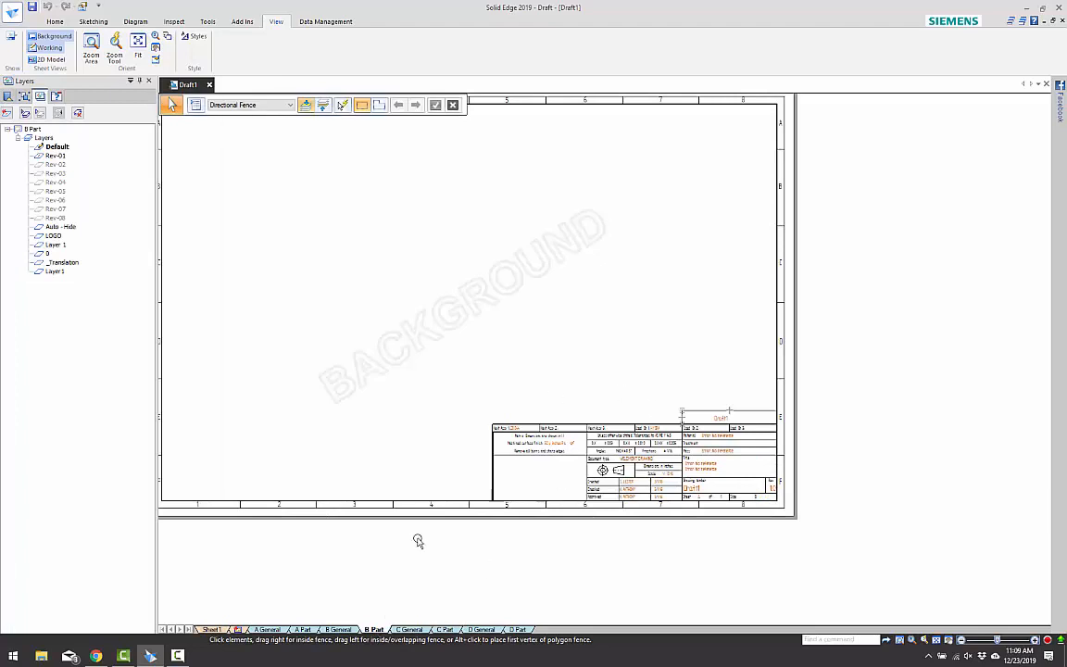
right_click(218, 629)
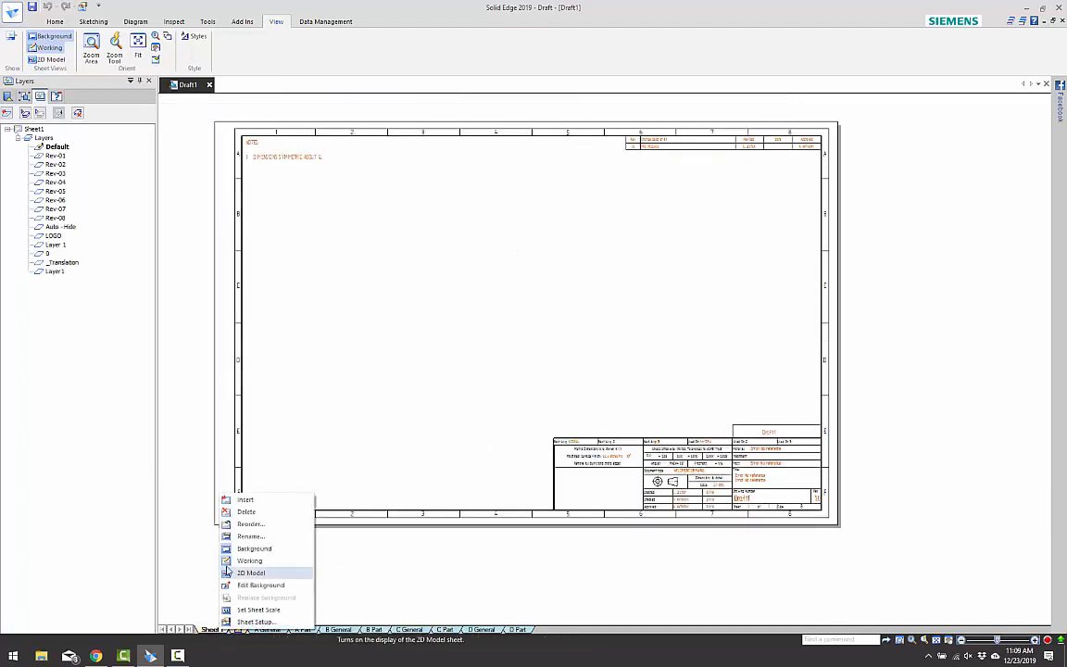
click(240, 552)
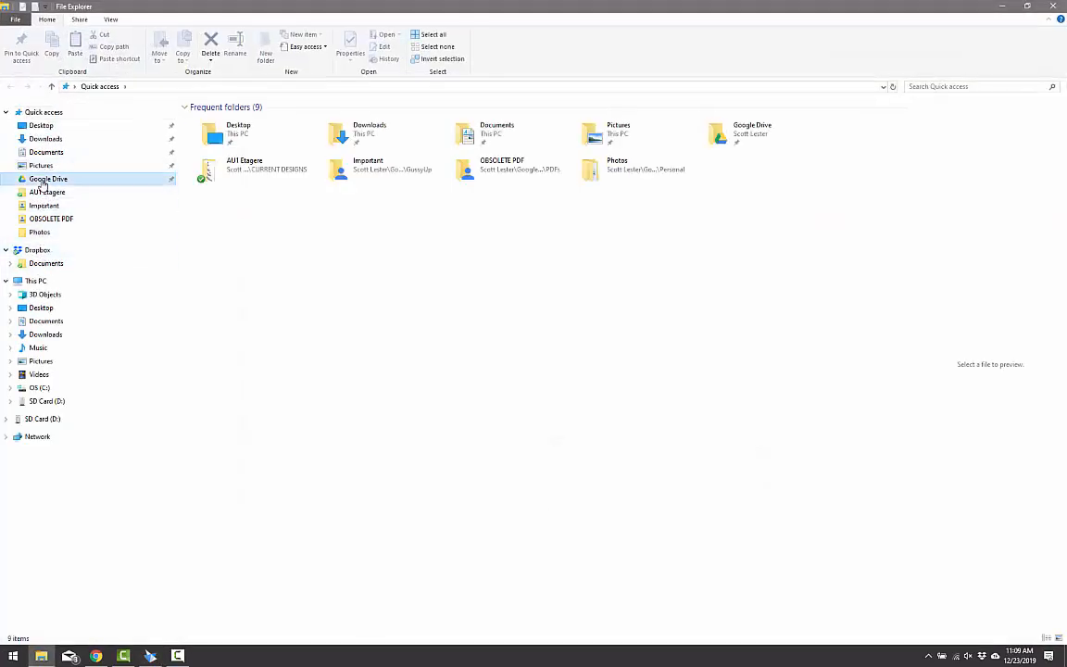
- Browse in File Explorer to the template folder under Google Drive's Solid Edge folder, then return to the Solid Edge draft
click(43, 180)
double_click(223, 169)
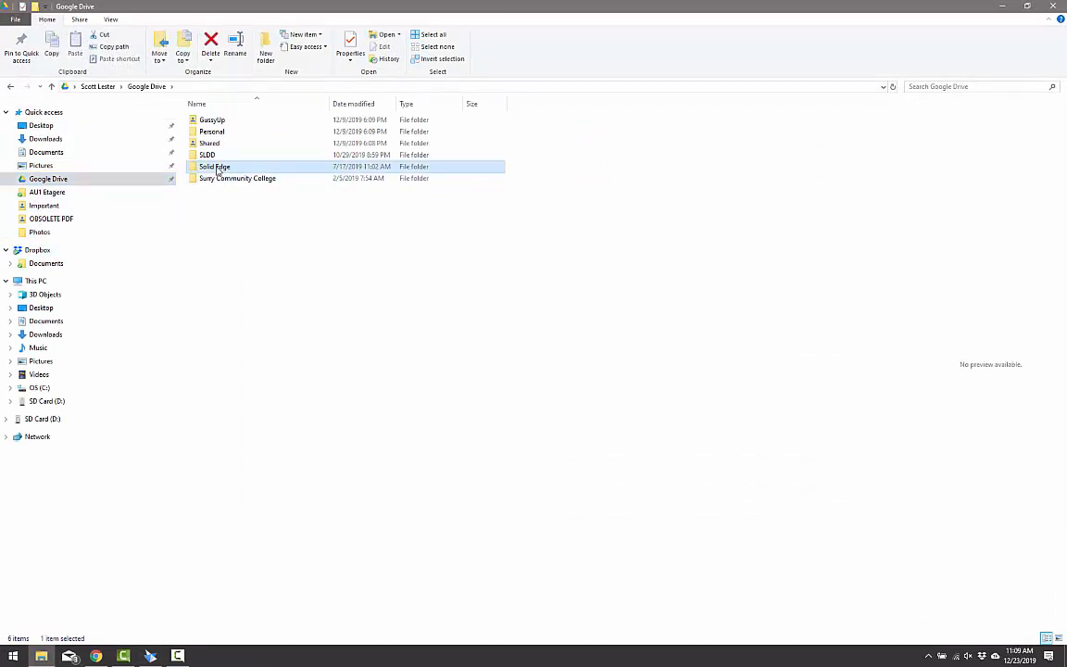
double_click(215, 214)
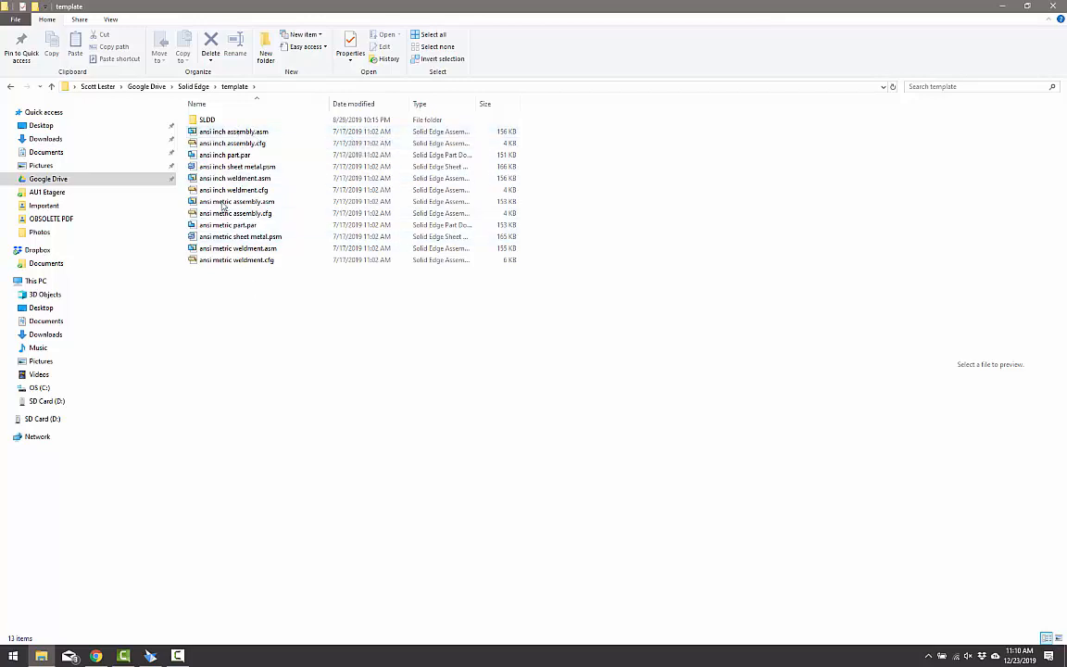
click(1004, 8)
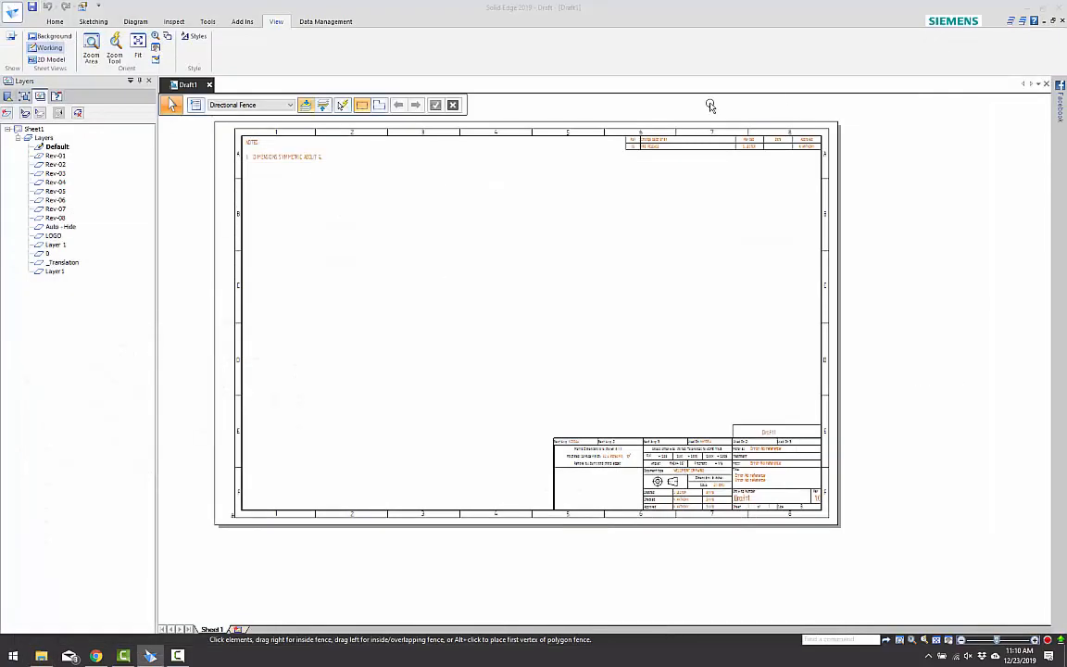